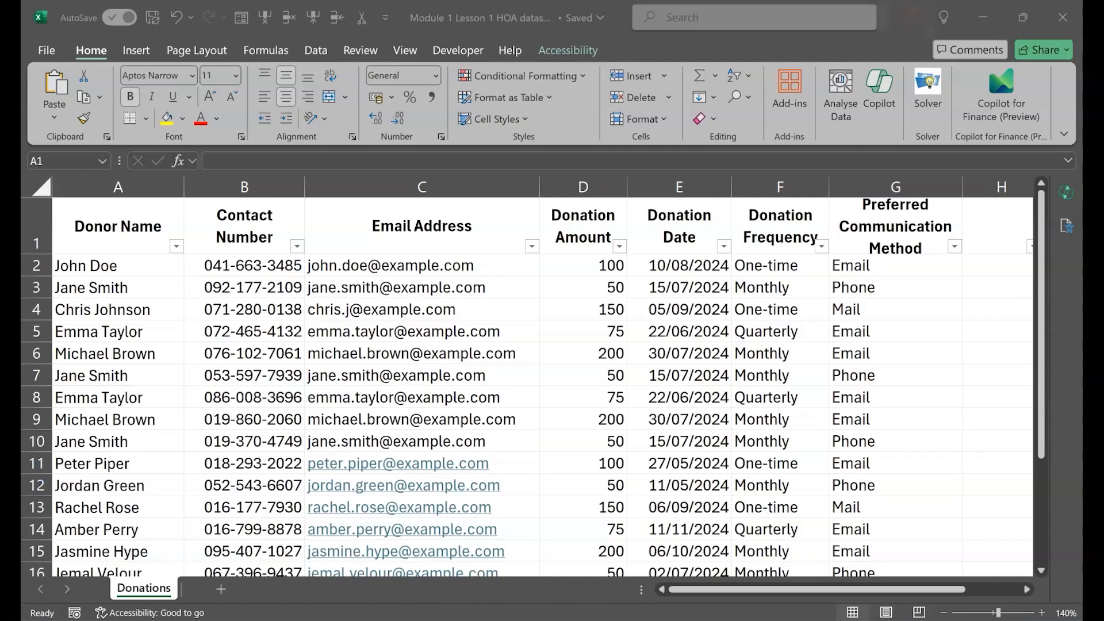
View the Account page with the Microsoft 365 product information and return to the worksheet
left_click(46, 47)
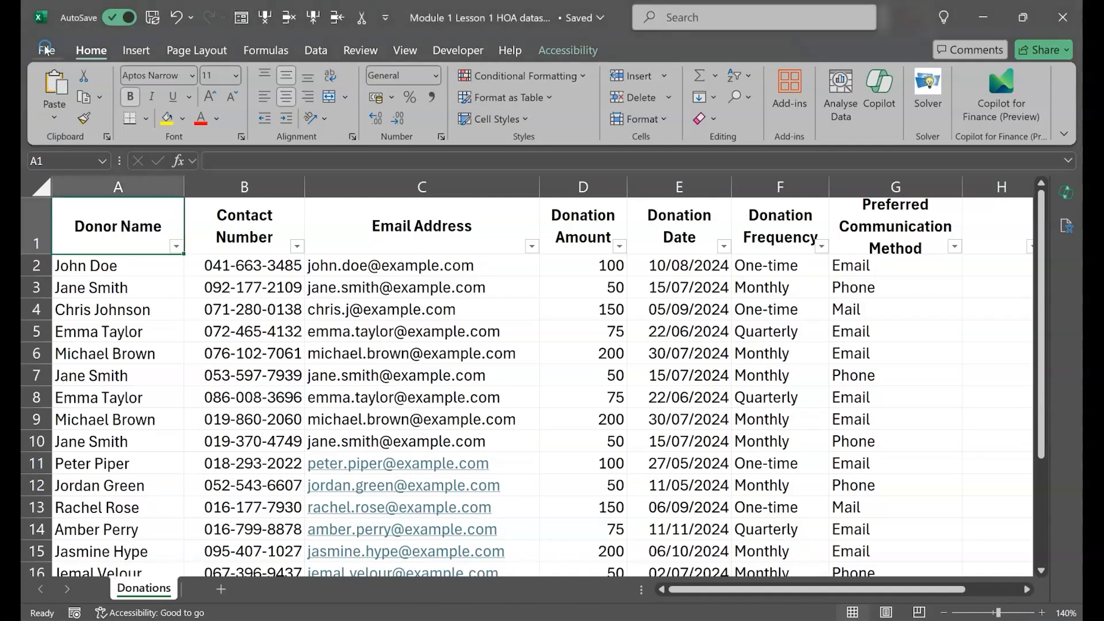
left_click(46, 50)
left_click(32, 566)
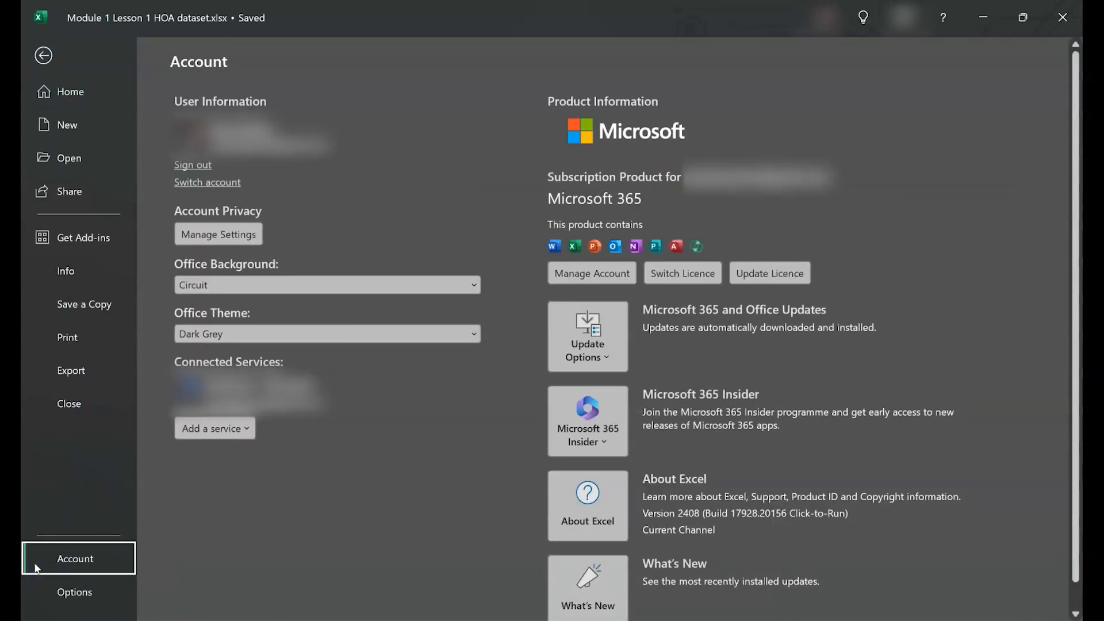
key("Escape")
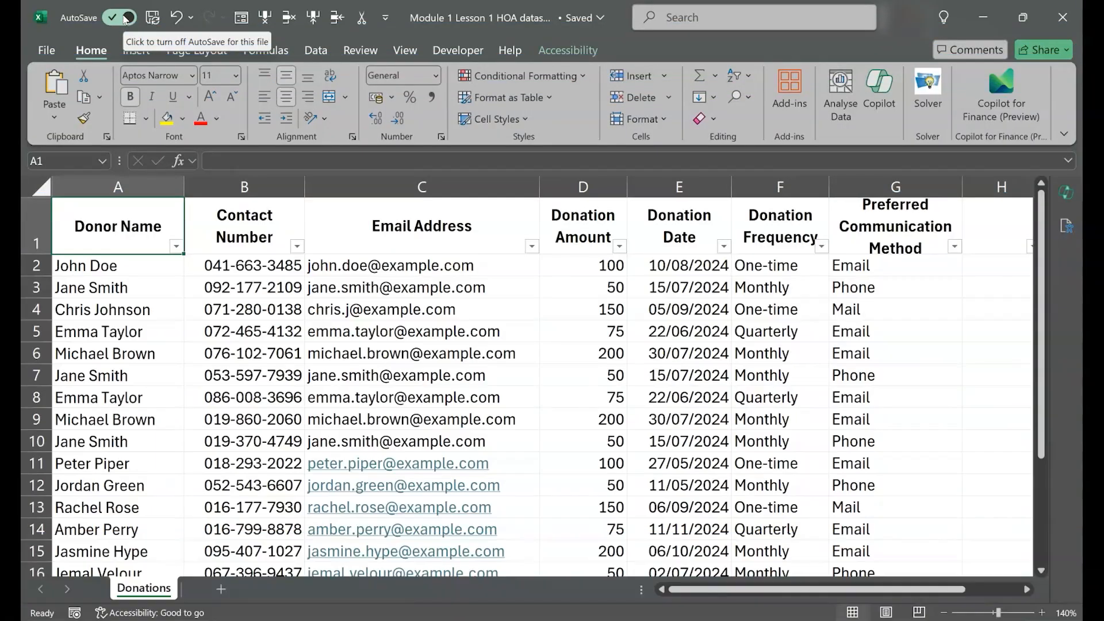
Examine the Donations sheet's column headers from Contact Number to Preferred Communication Method and the donor records down to row 21
left_click(253, 227)
left_click(384, 224)
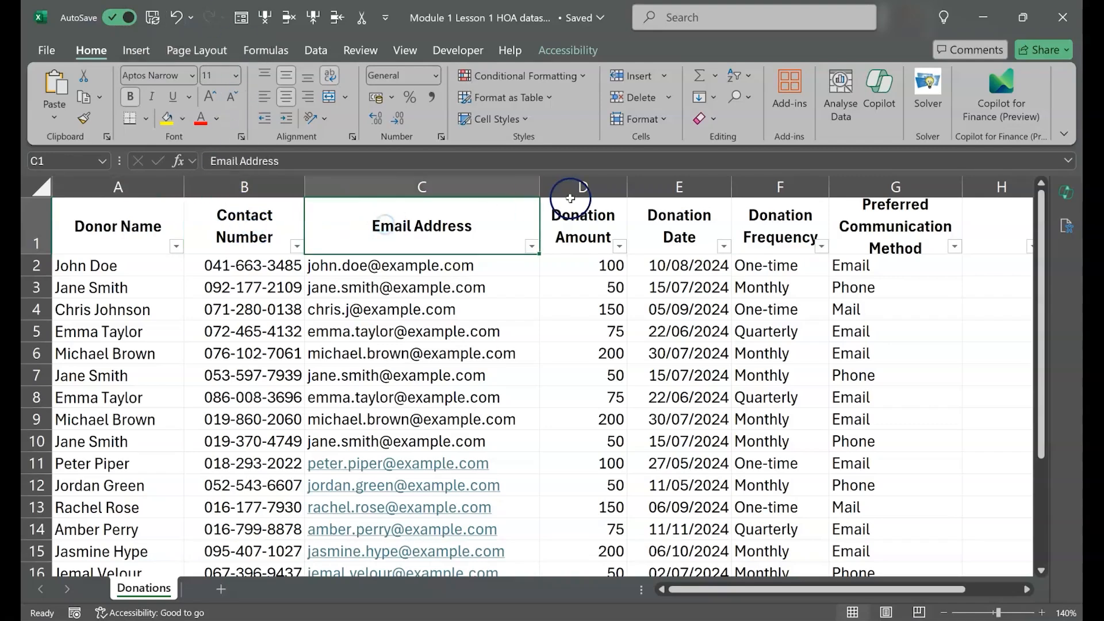
left_click(578, 226)
left_click(653, 229)
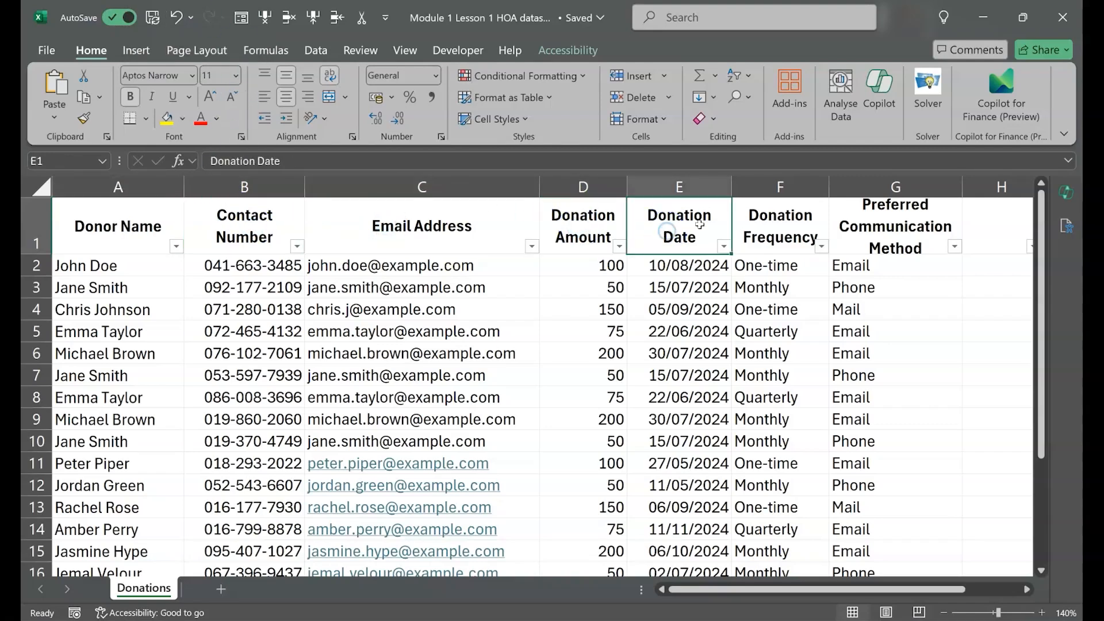
left_click(770, 225)
left_click(871, 226)
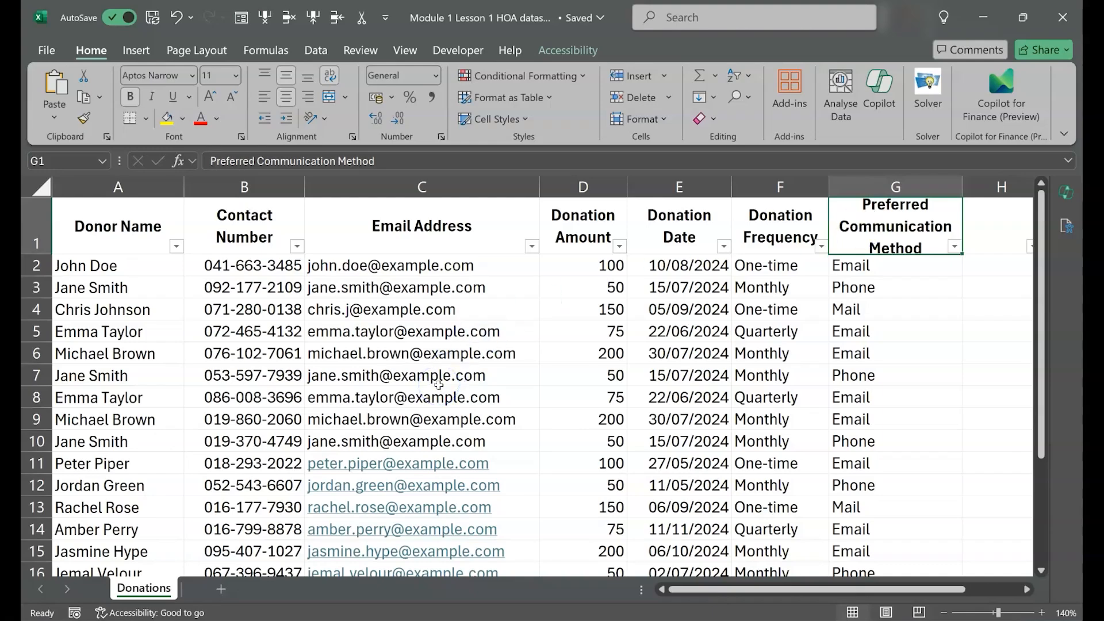
scroll(439, 385, "down", 2)
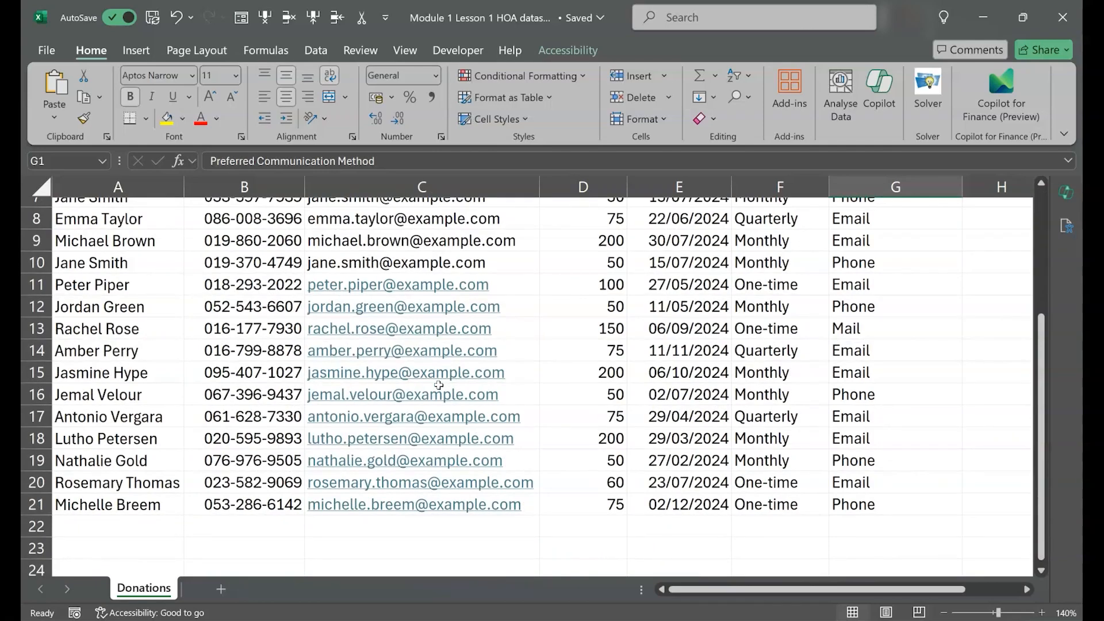
scroll(543, 247, "up", 2)
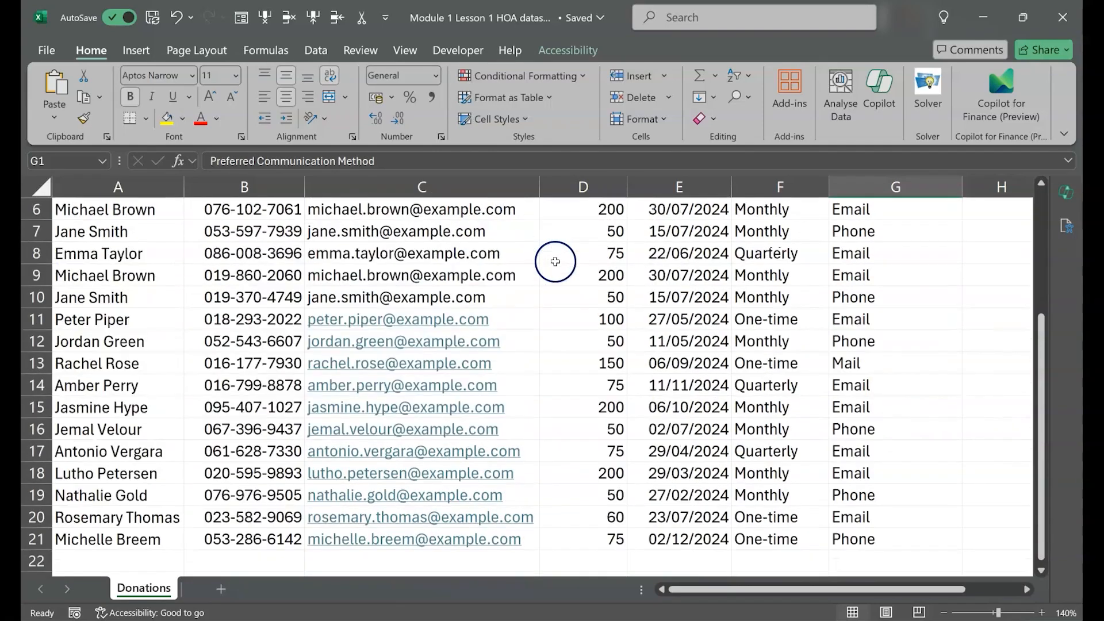
left_click(585, 183)
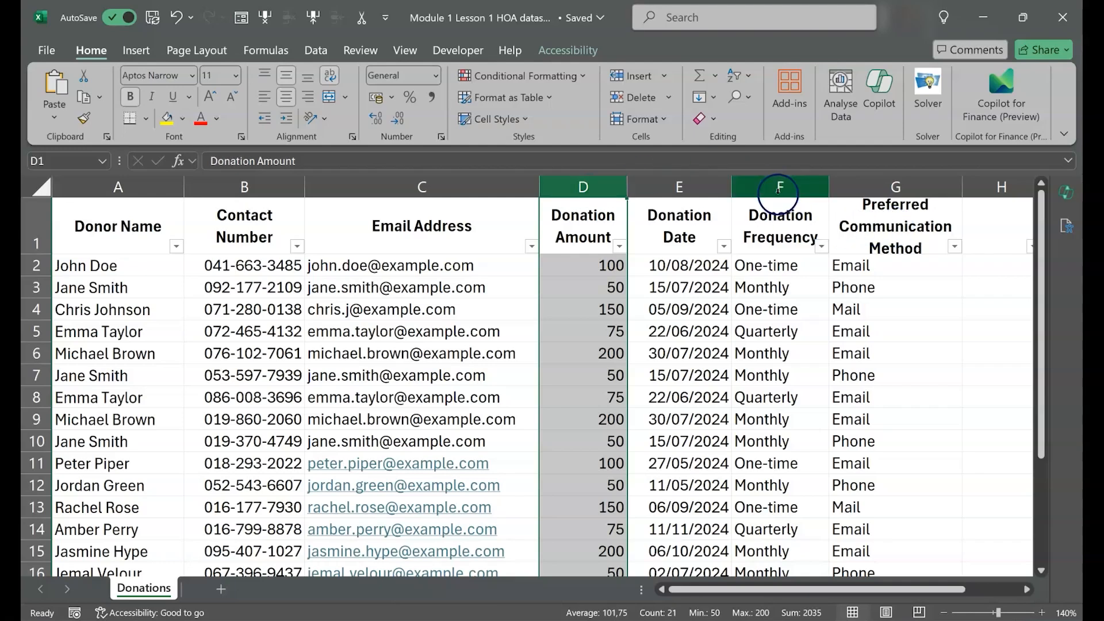
left_click(880, 187)
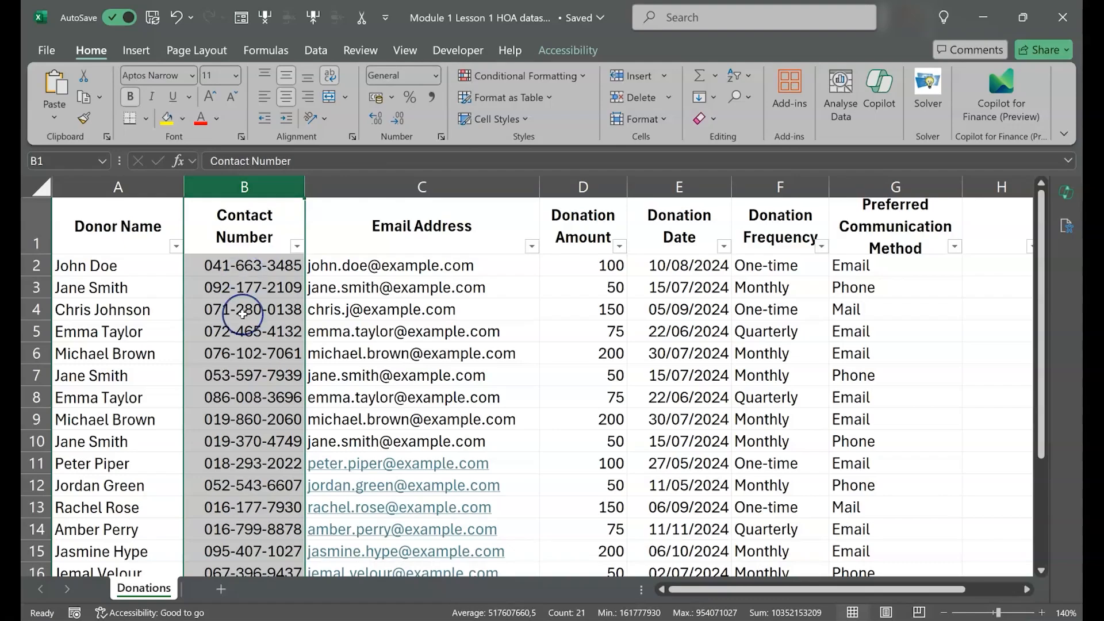
scroll(242, 315, "down", 3)
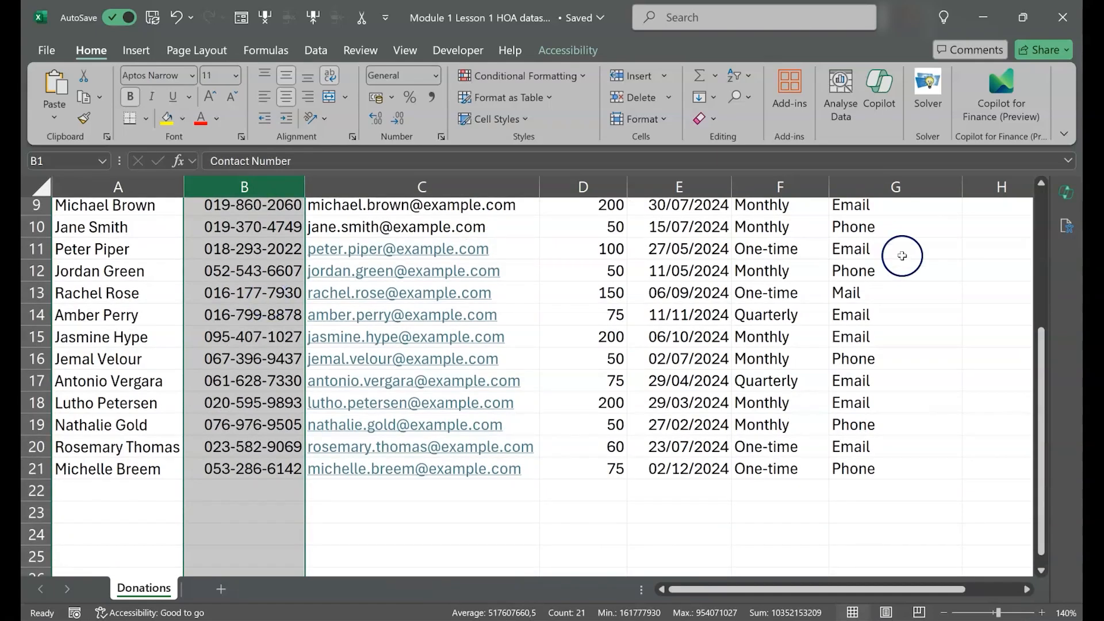
Ask Copilot "how do i format the cells as currency?" and read through its instructions
left_click(1066, 192)
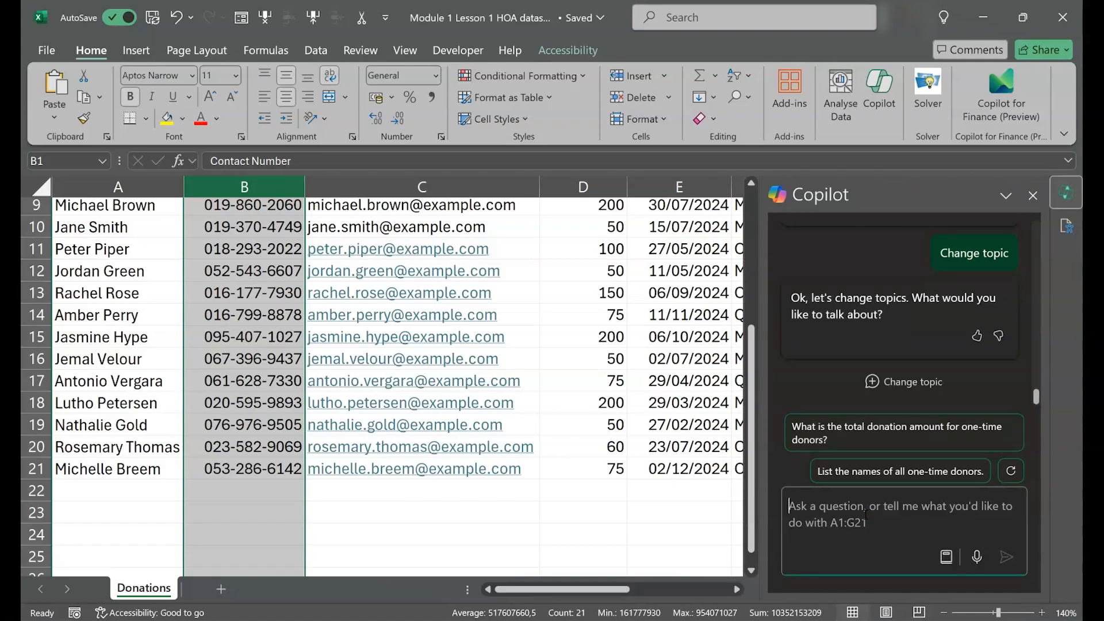
type("how do i format the cel")
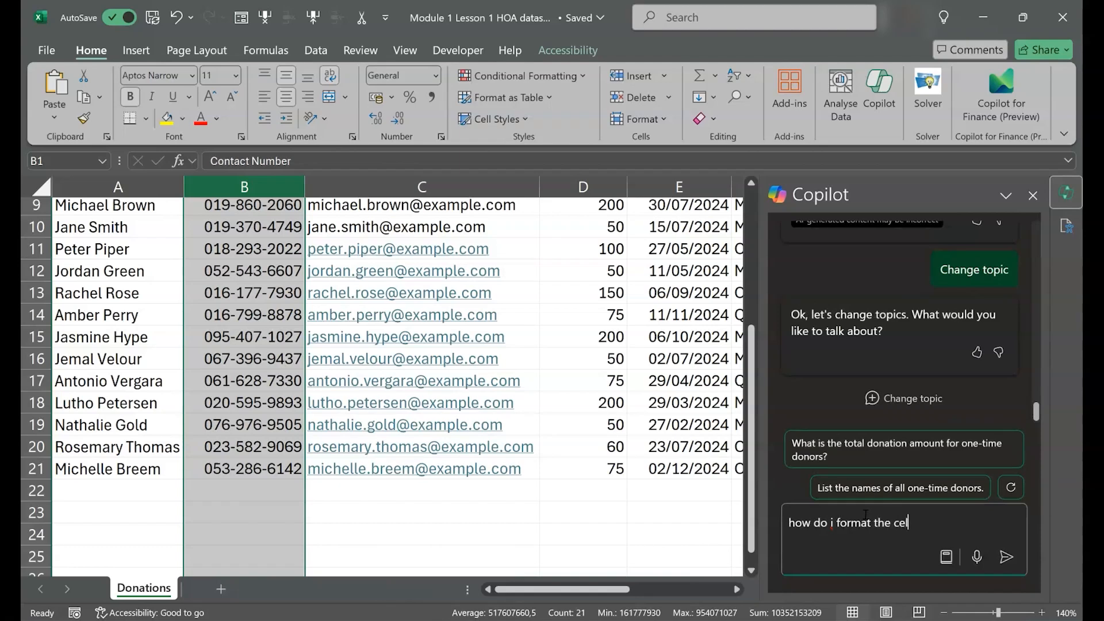
type("ls as currency?")
key("Return")
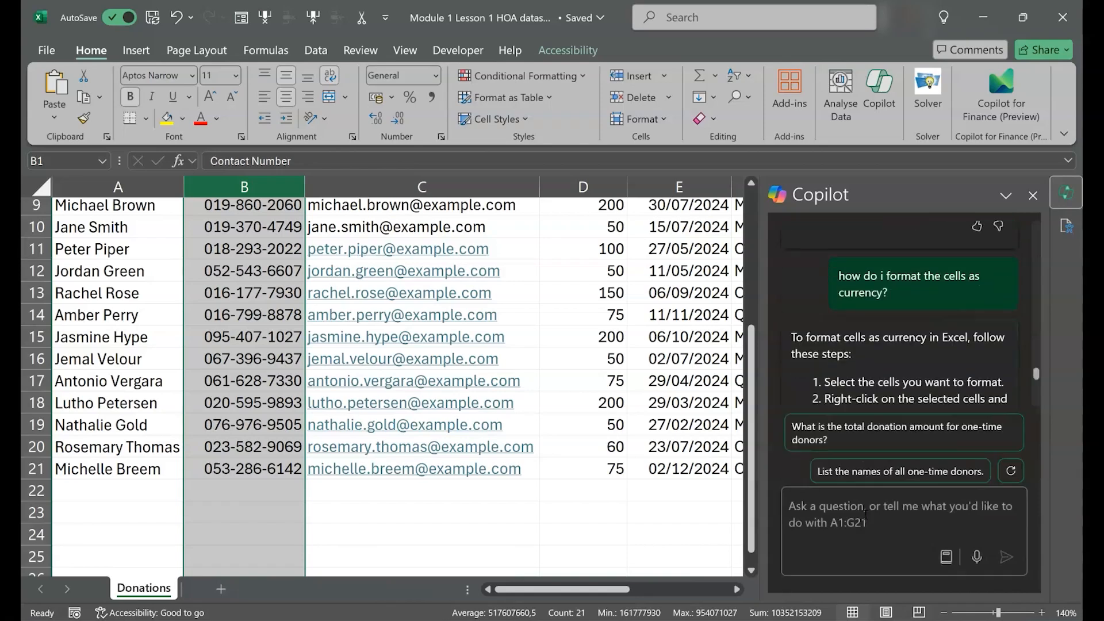
scroll(956, 265, "up", 3)
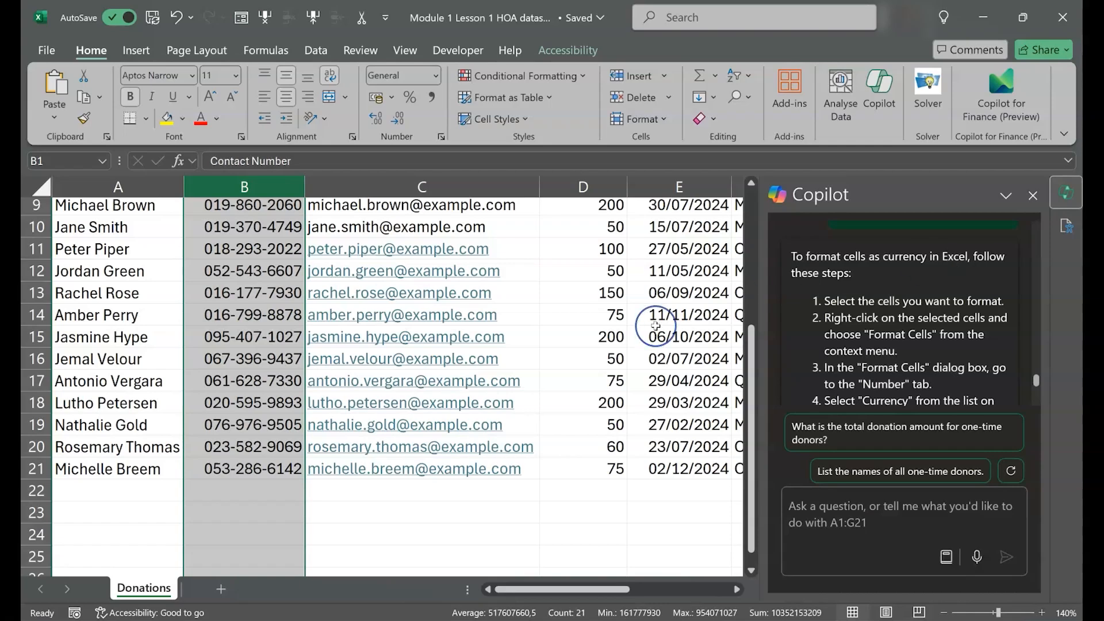
Format the donation amounts in D2:D21 as Currency with the € symbol and 2 decimal places
scroll(655, 326, "up", 2)
scroll(653, 322, "right", 2)
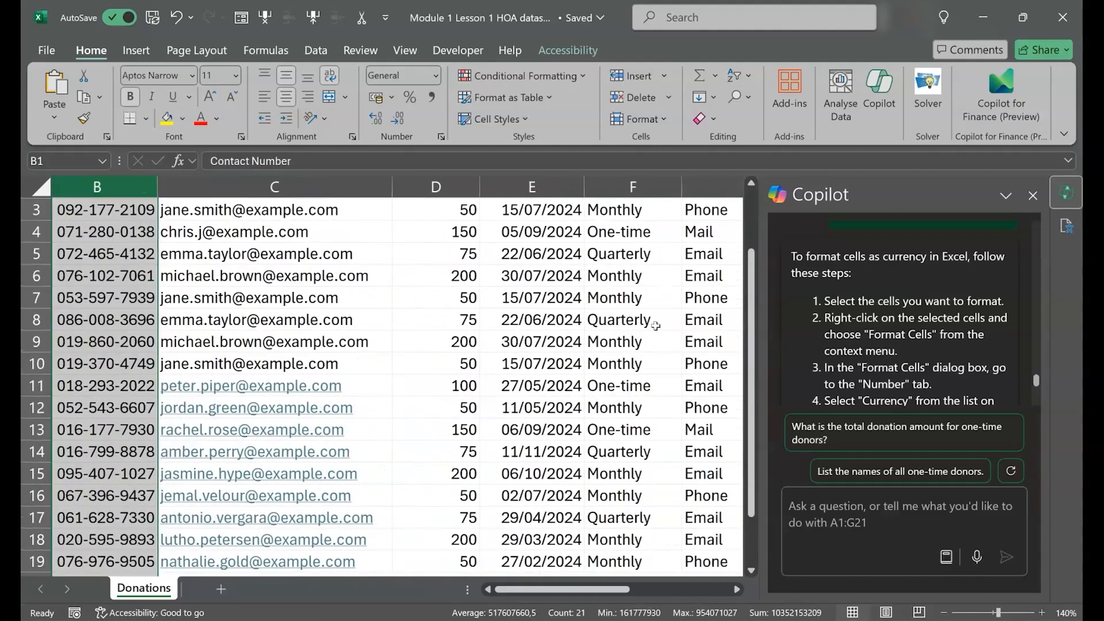
scroll(633, 299, "up", 1)
left_click(558, 264)
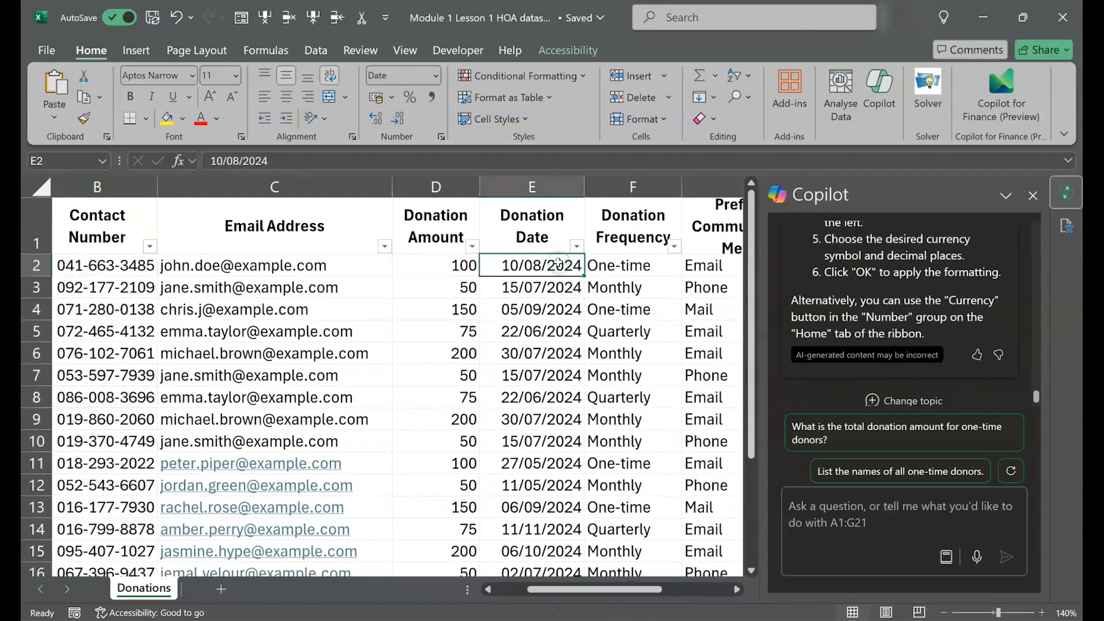
key("Left")
key("ctrl+shift+Down")
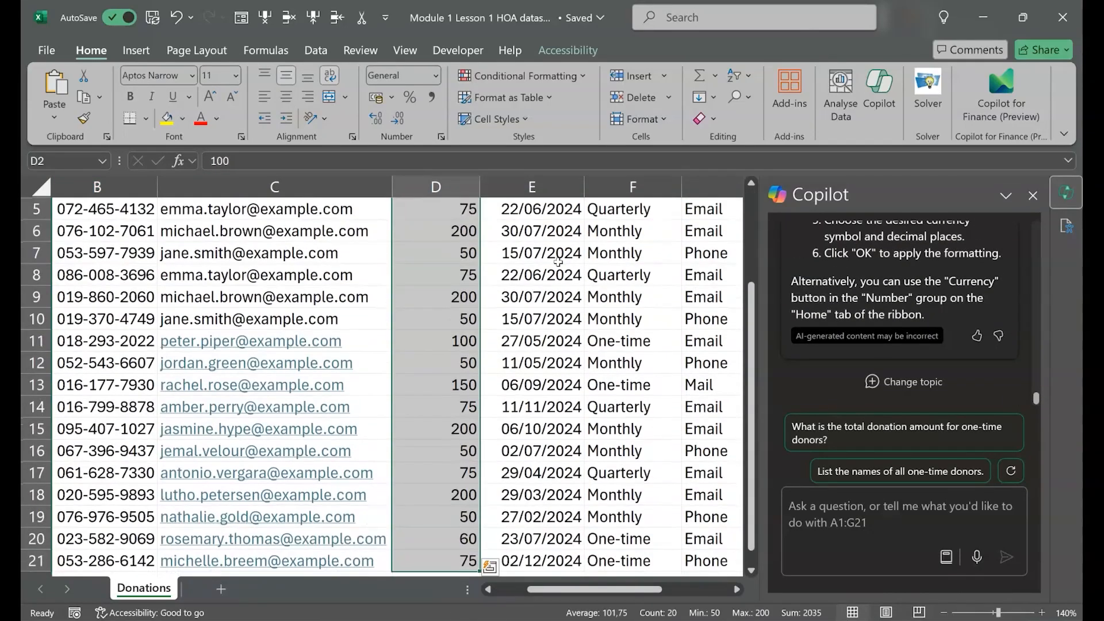
right_click(425, 253)
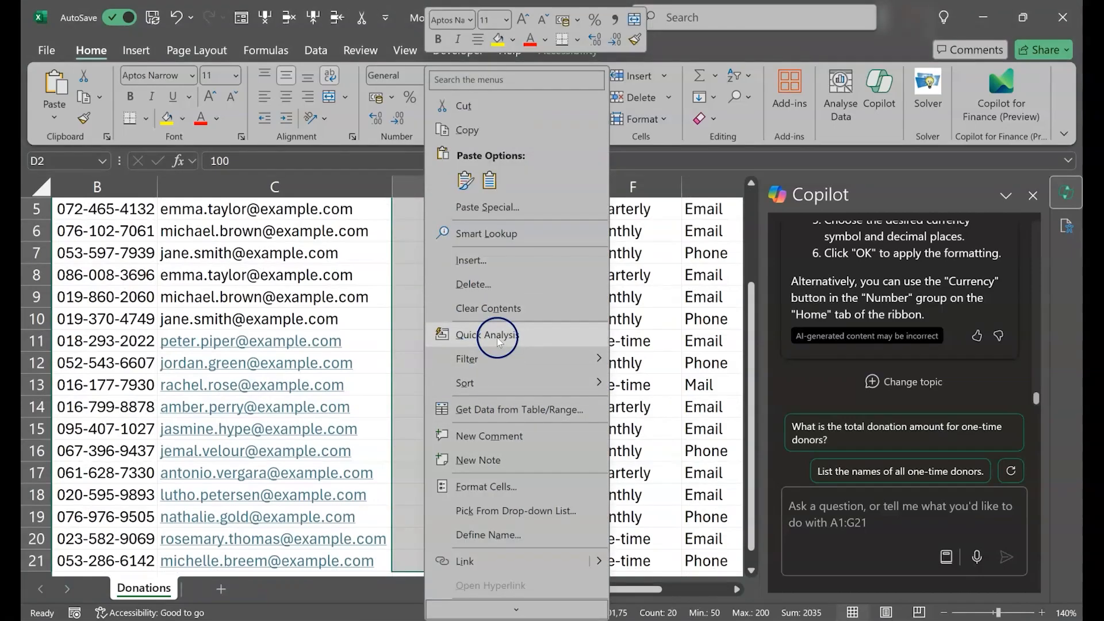
left_click(502, 487)
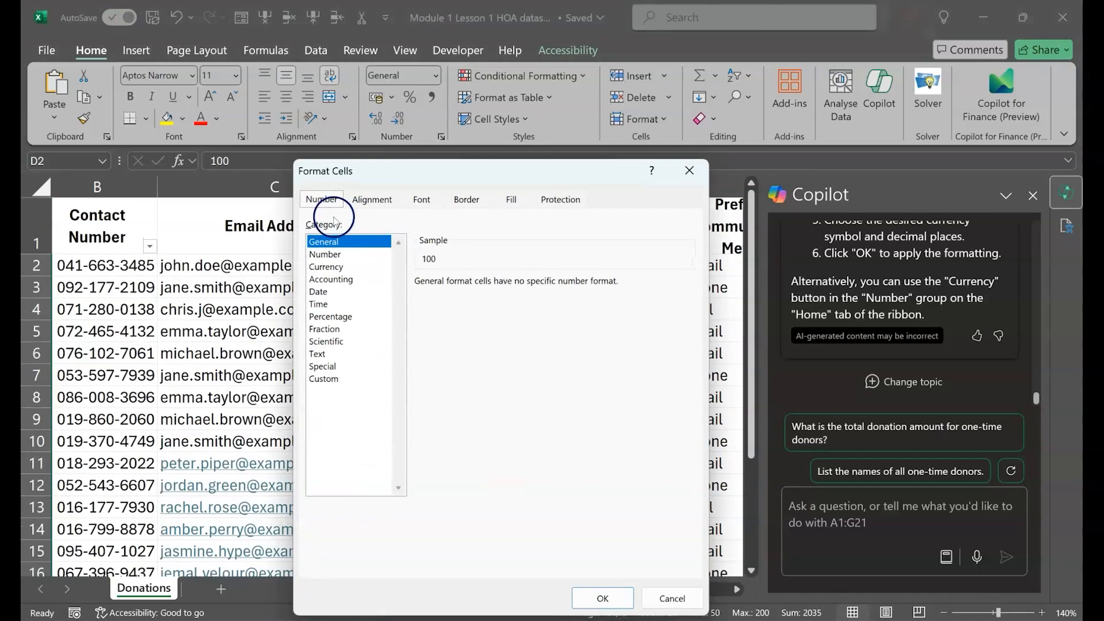
left_click(334, 268)
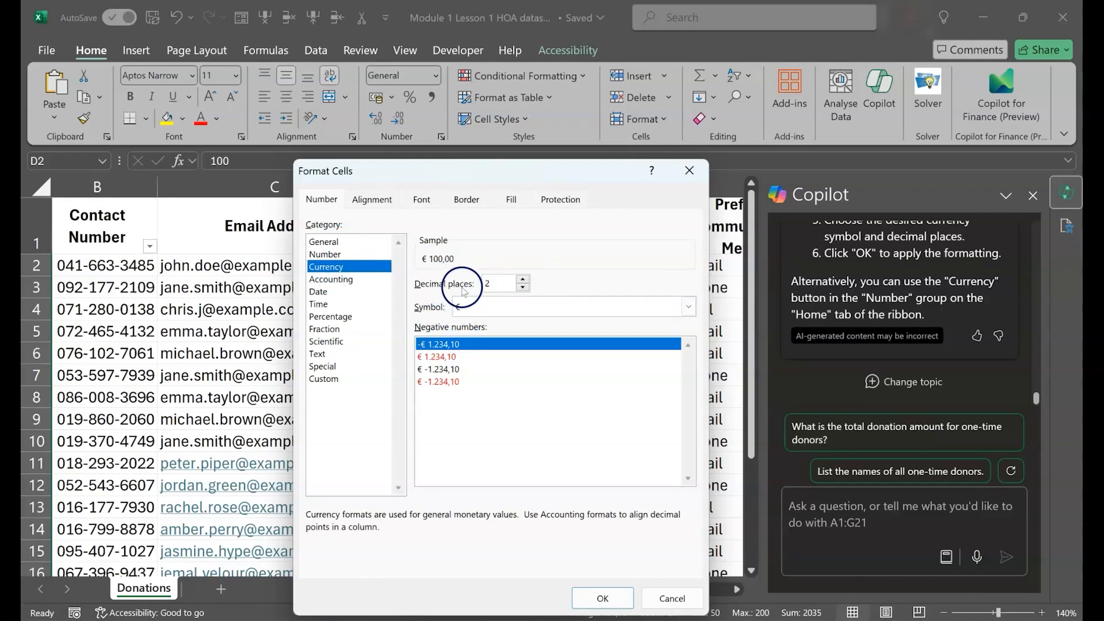
left_click(603, 597)
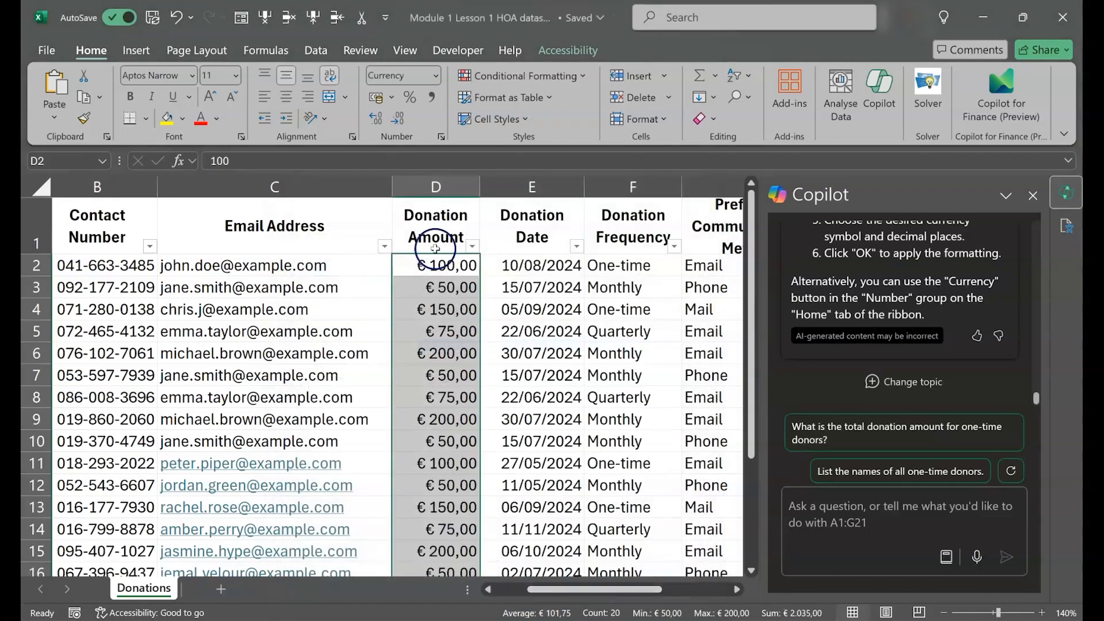
left_click(436, 76)
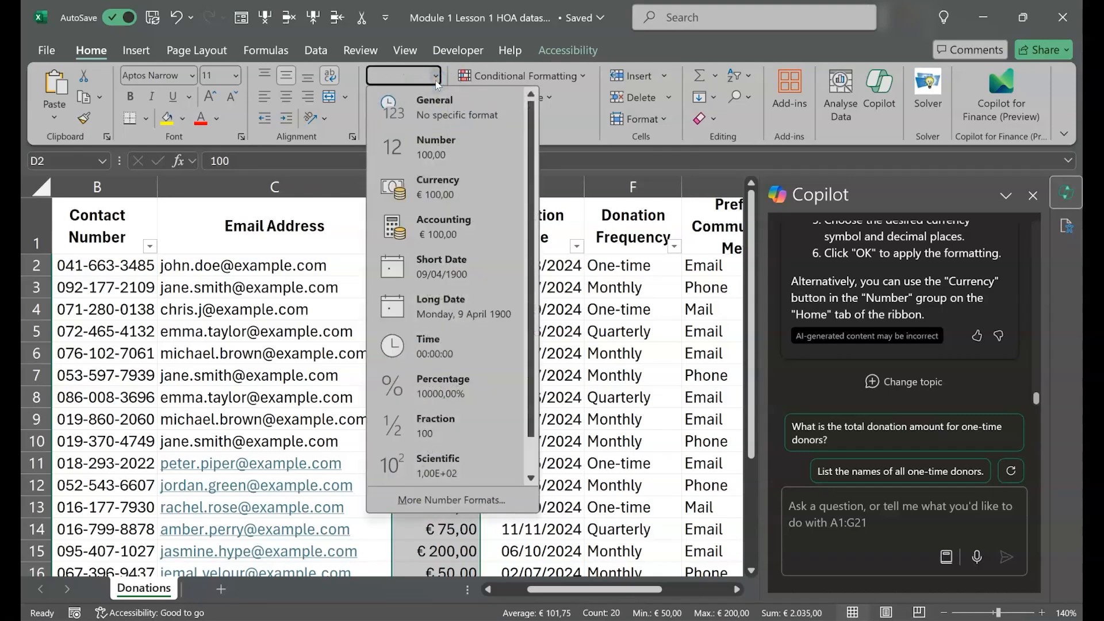
left_click(444, 183)
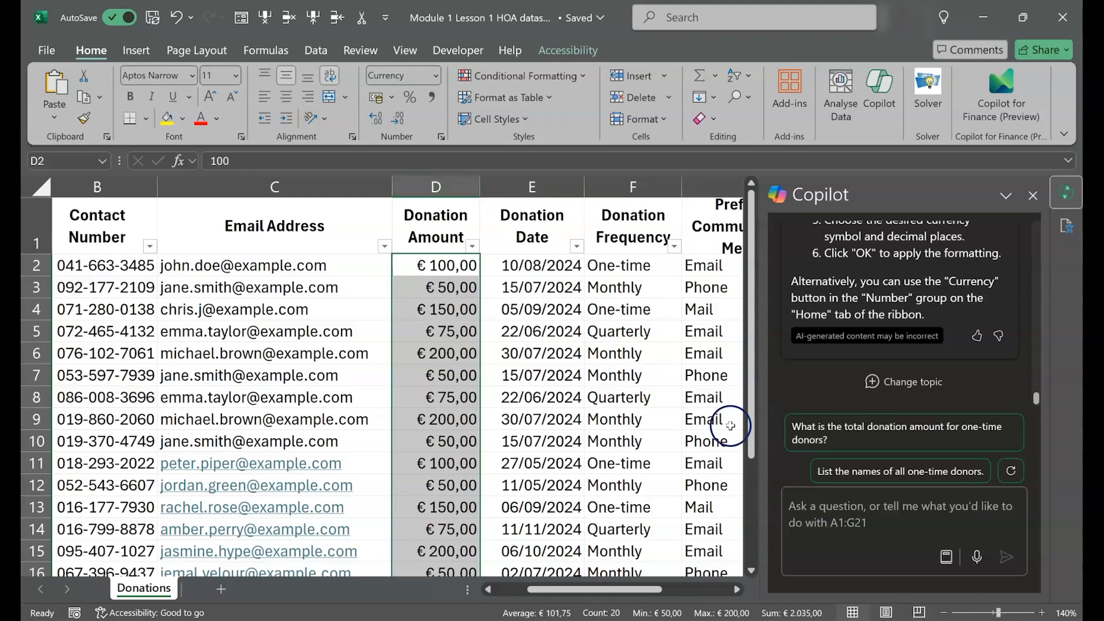
Have Copilot "Bold the headers in row one and apply a background colour of light blue" and apply its suggested changes
left_click(833, 498)
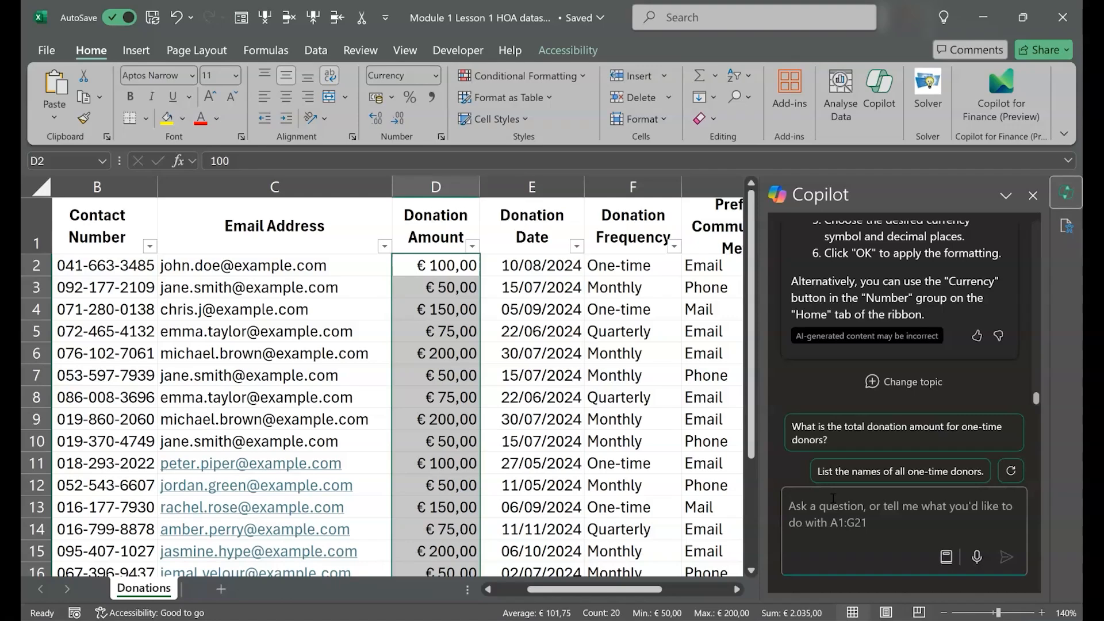
type("Bold the headers in row ")
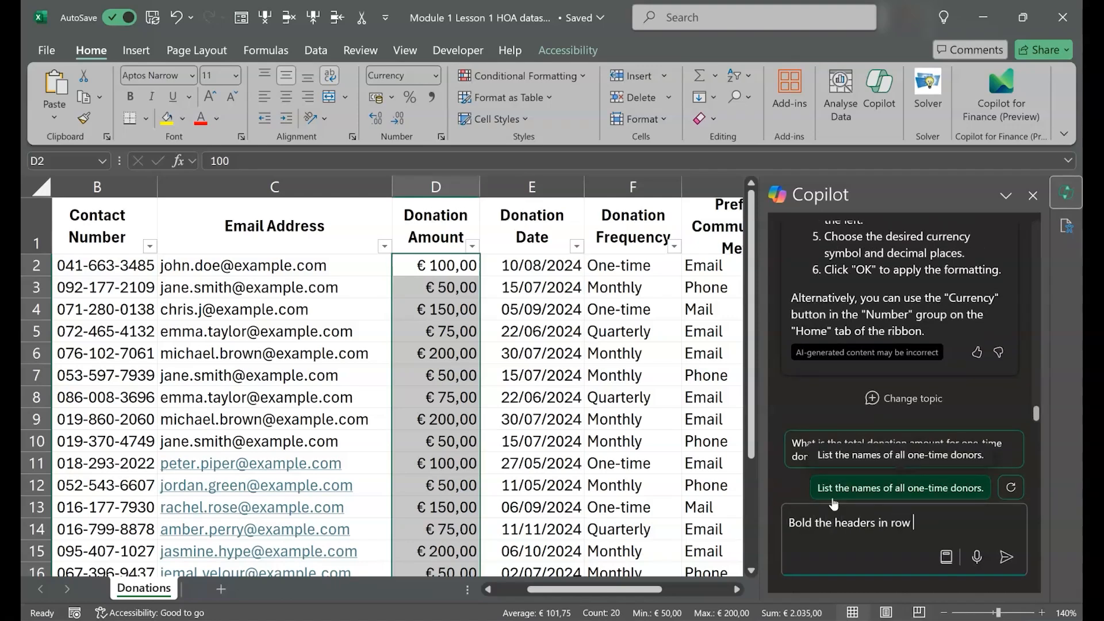
type("one and apply a background colour of li")
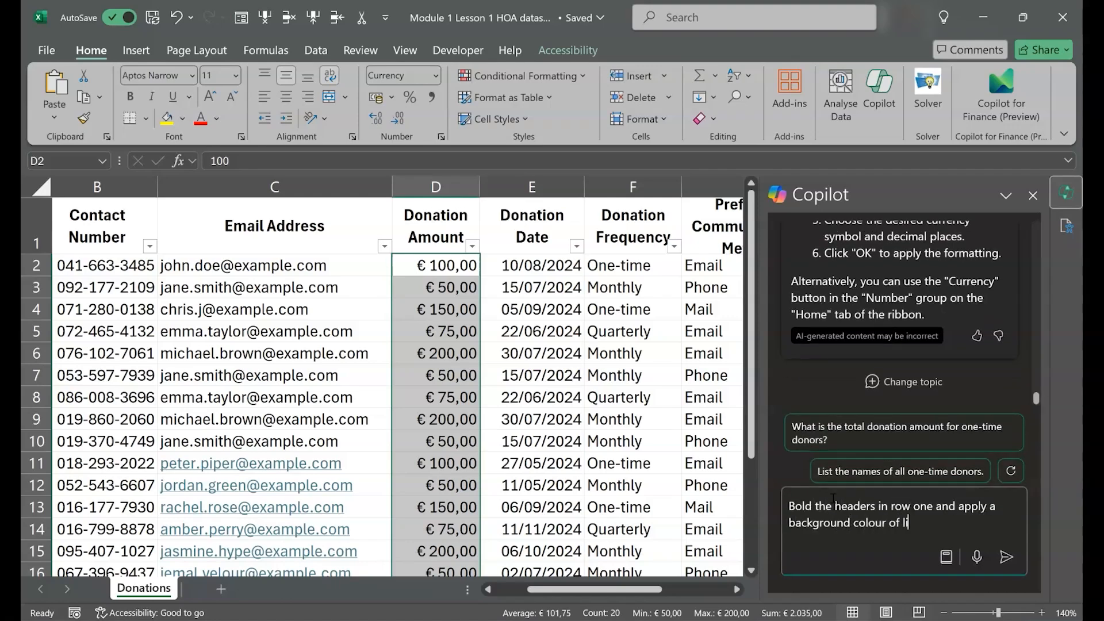
type("ght blue")
key("Return")
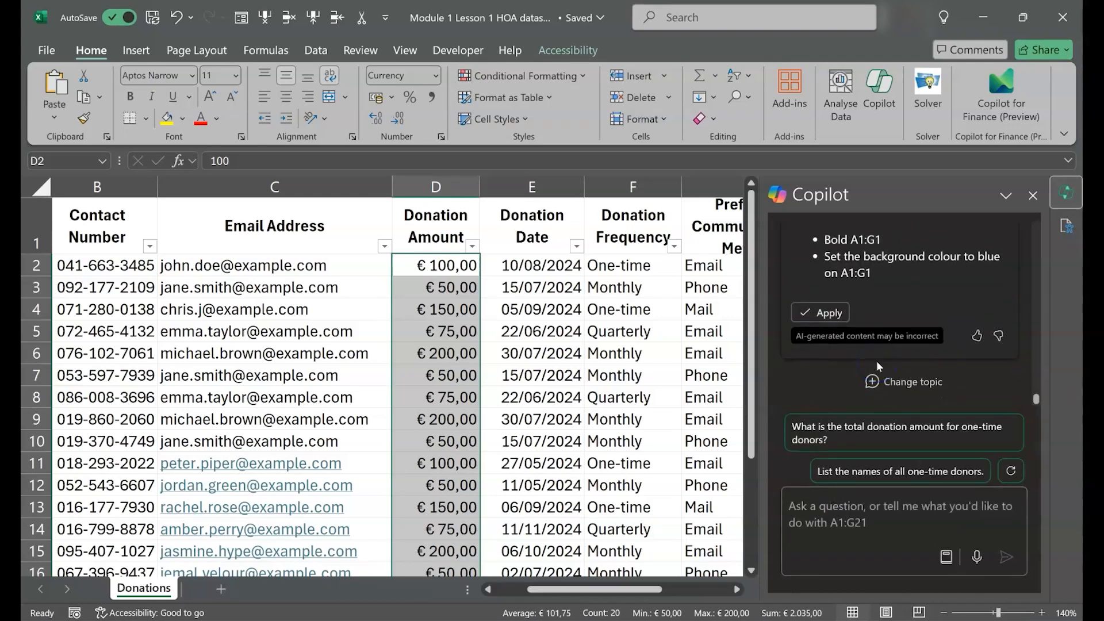
left_click(828, 313)
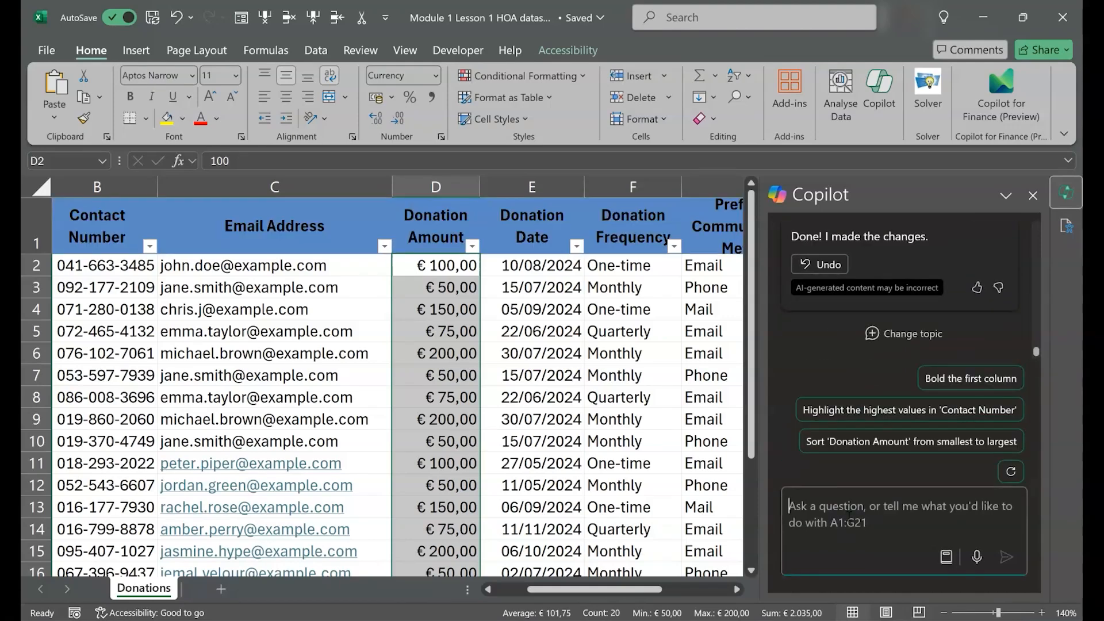
Have Copilot "Add borders to the table" and apply the suggested border change on A2:G21
type("Add borders to the")
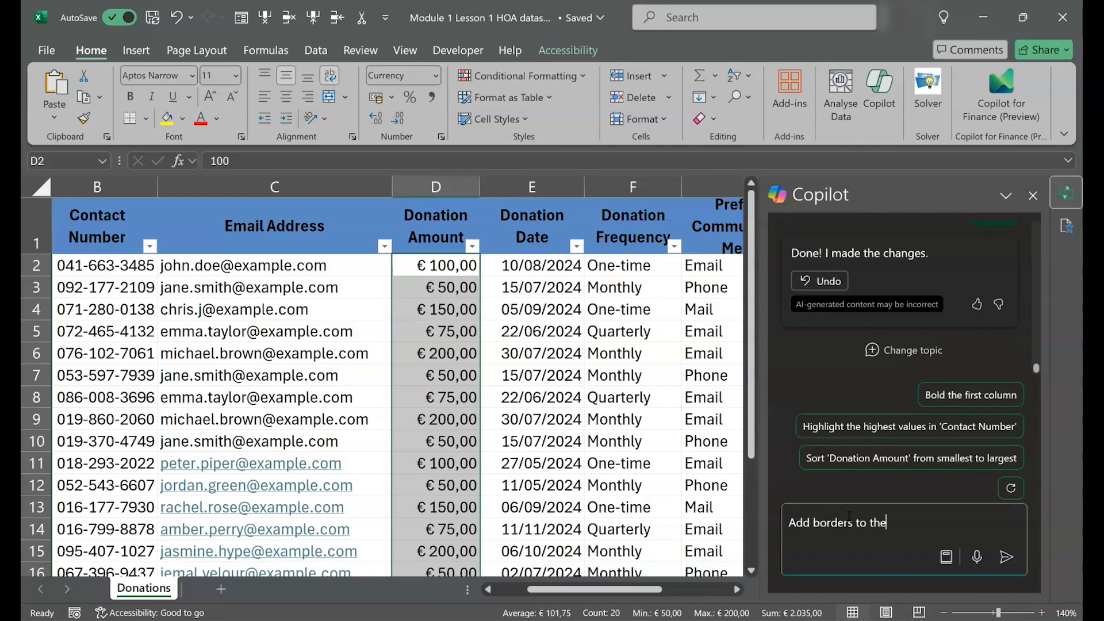
type(" table")
key("Return")
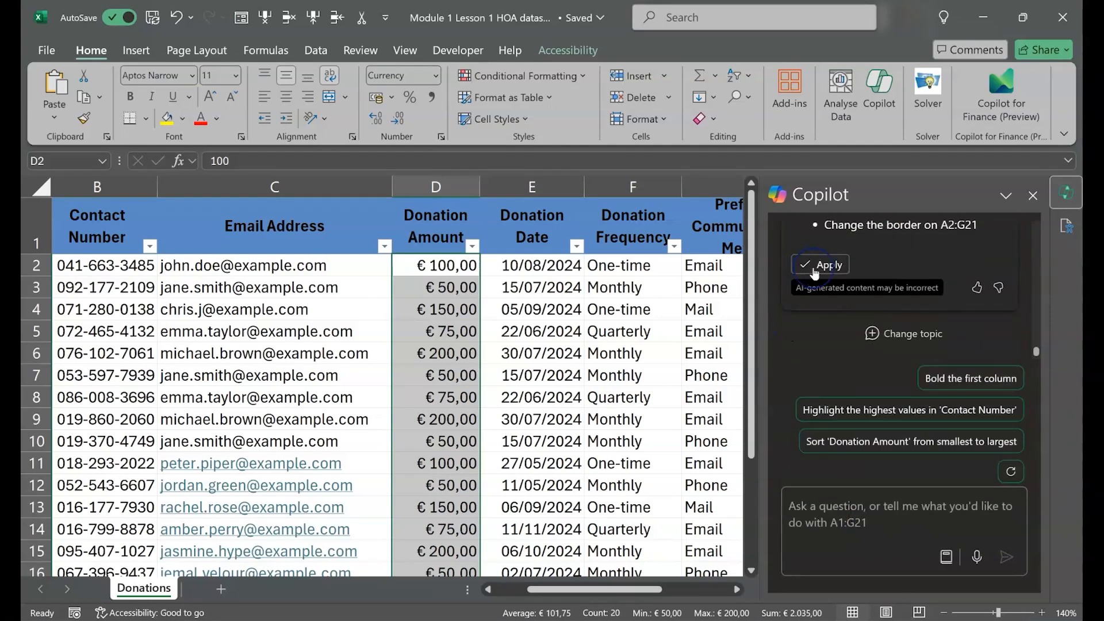
left_click(816, 266)
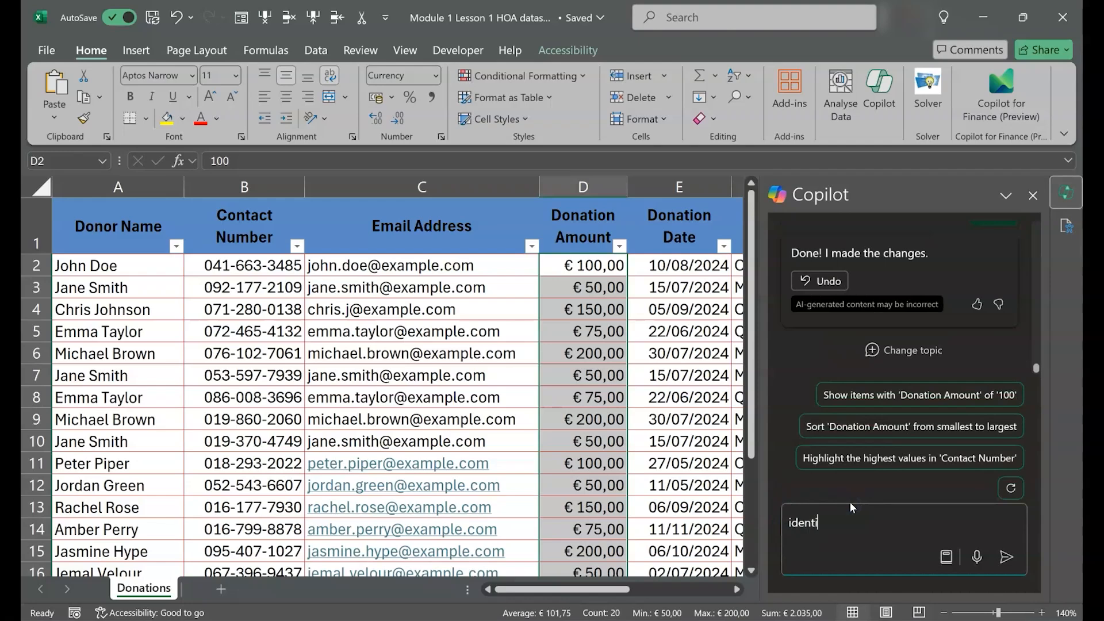
Have Copilot "identify and remove the duplicates in the data range based on the donor name" and apply its suggested change
key("BackSpace")
key("BackSpace")
type("d remove the duplicates in the r")
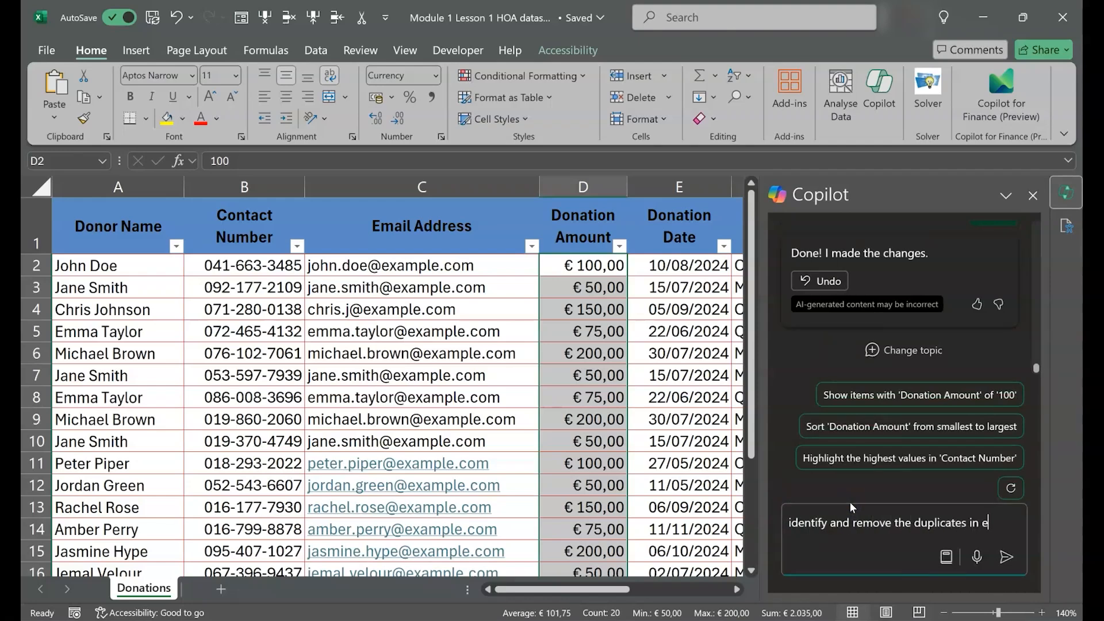
type("ata range based on the donor name")
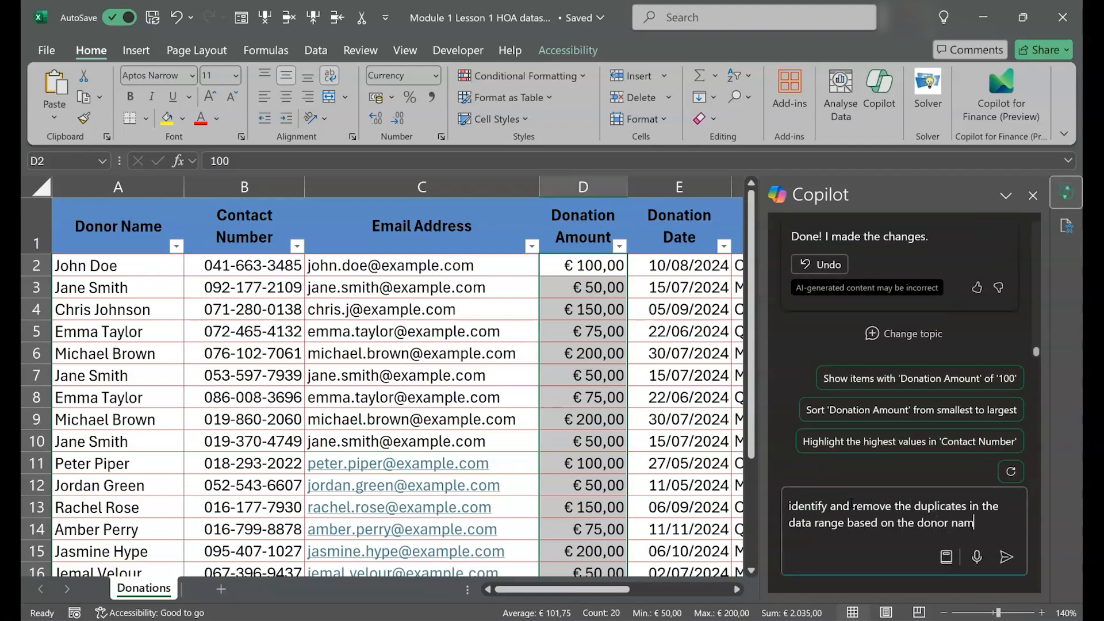
key("Return")
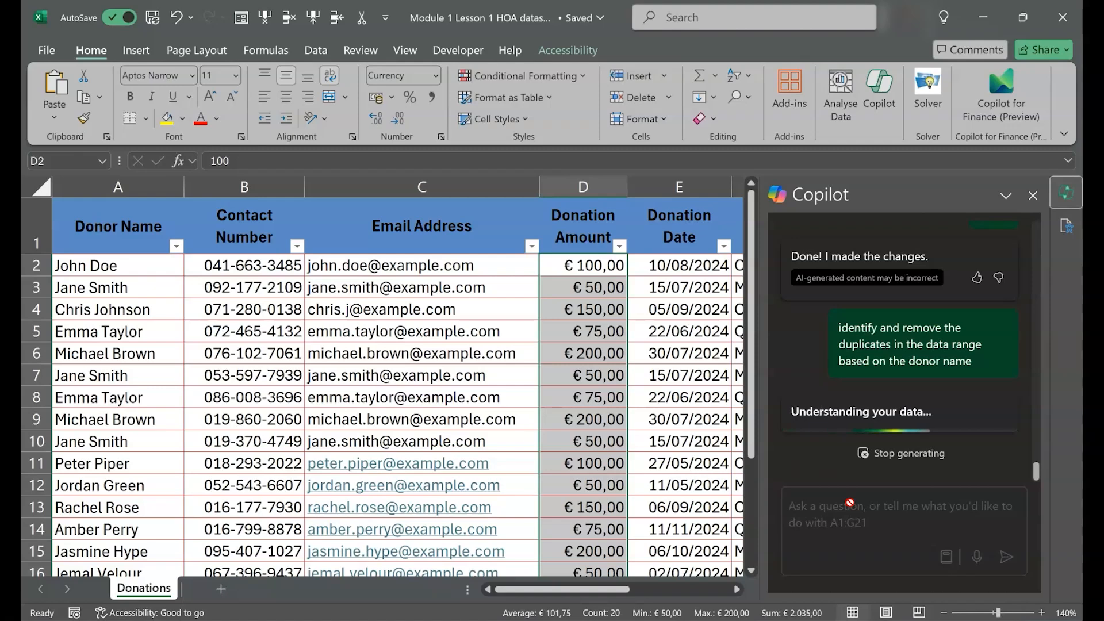
left_click(809, 272)
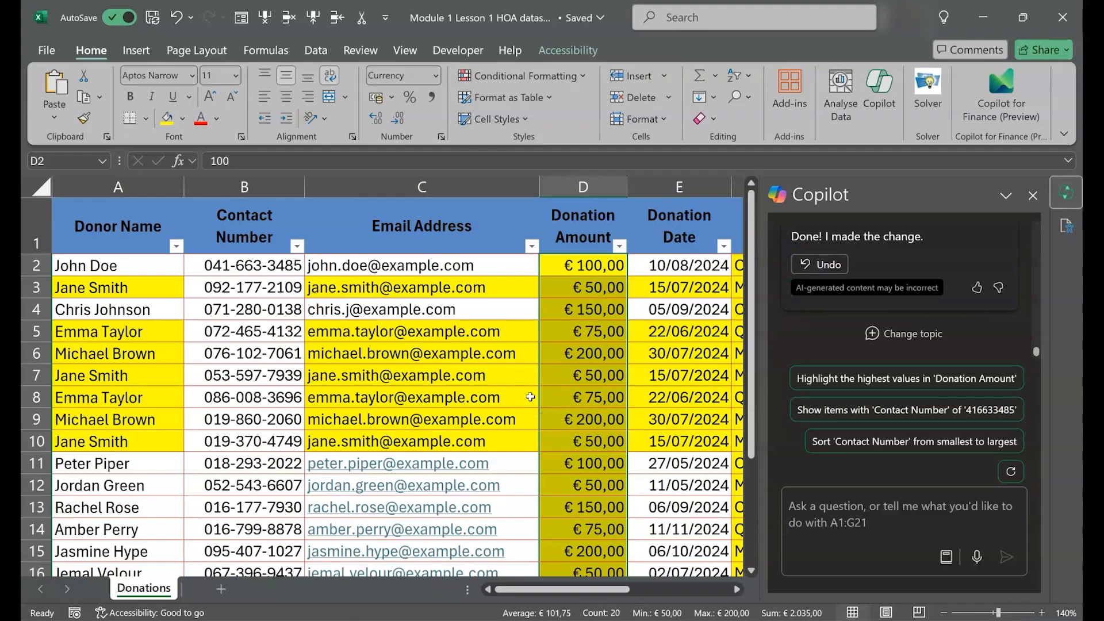
Review the highlighted duplicates and delete the repeated donor rows 5, 6, 7 and 10 from the sheet
scroll(531, 397, "down", 5)
scroll(530, 396, "up", 4)
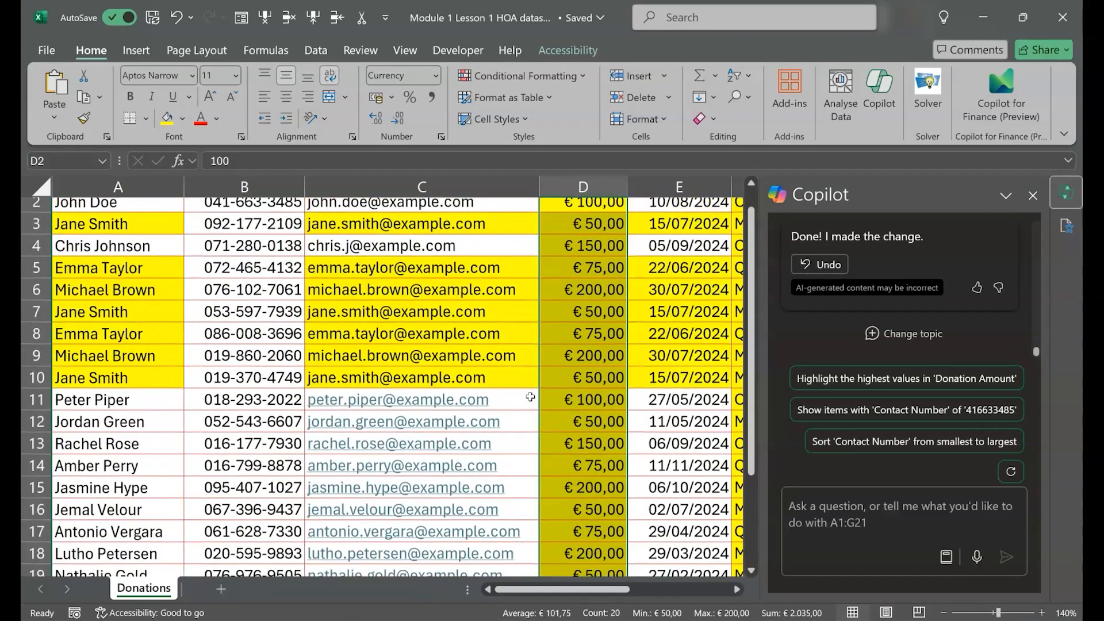
scroll(531, 397, "up", 1)
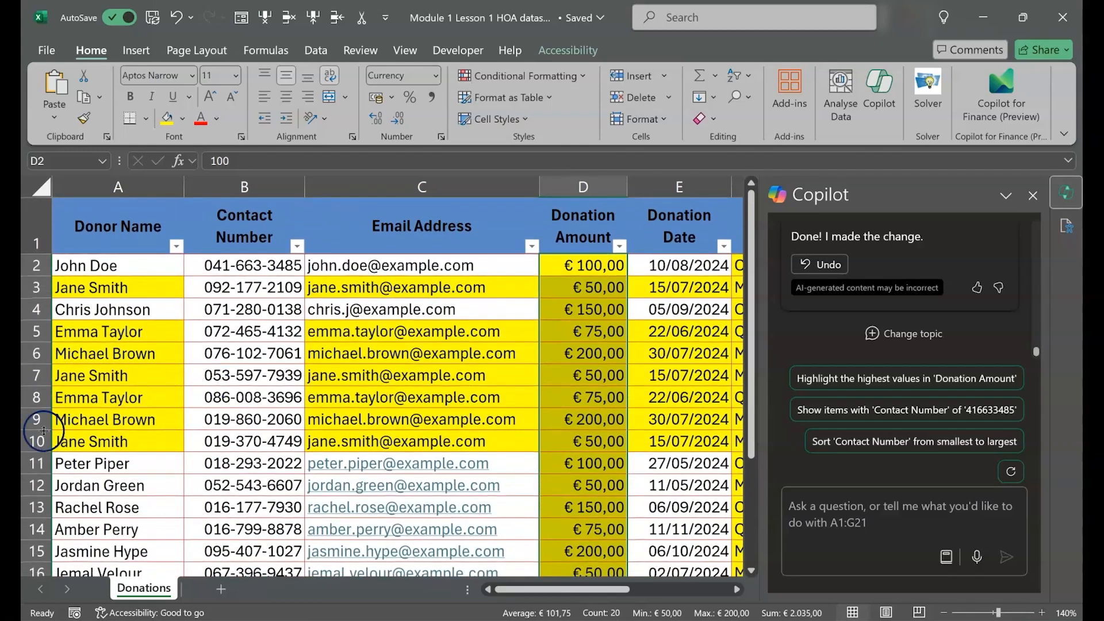
left_click(35, 331)
left_click(35, 353, "ctrl")
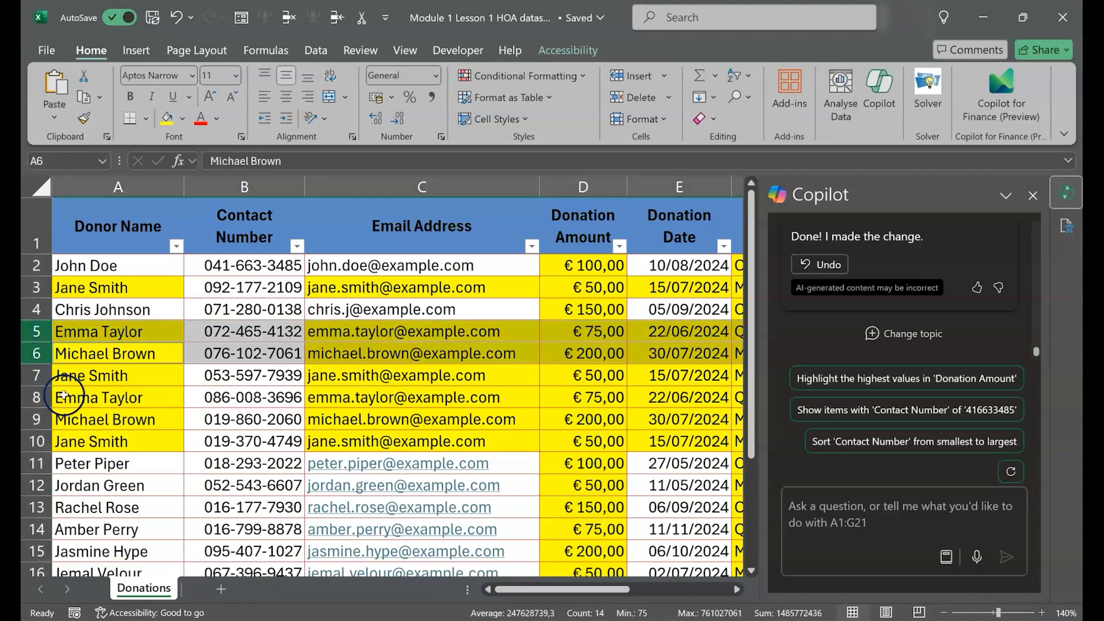
left_click(36, 376, "ctrl")
left_click(35, 441, "ctrl")
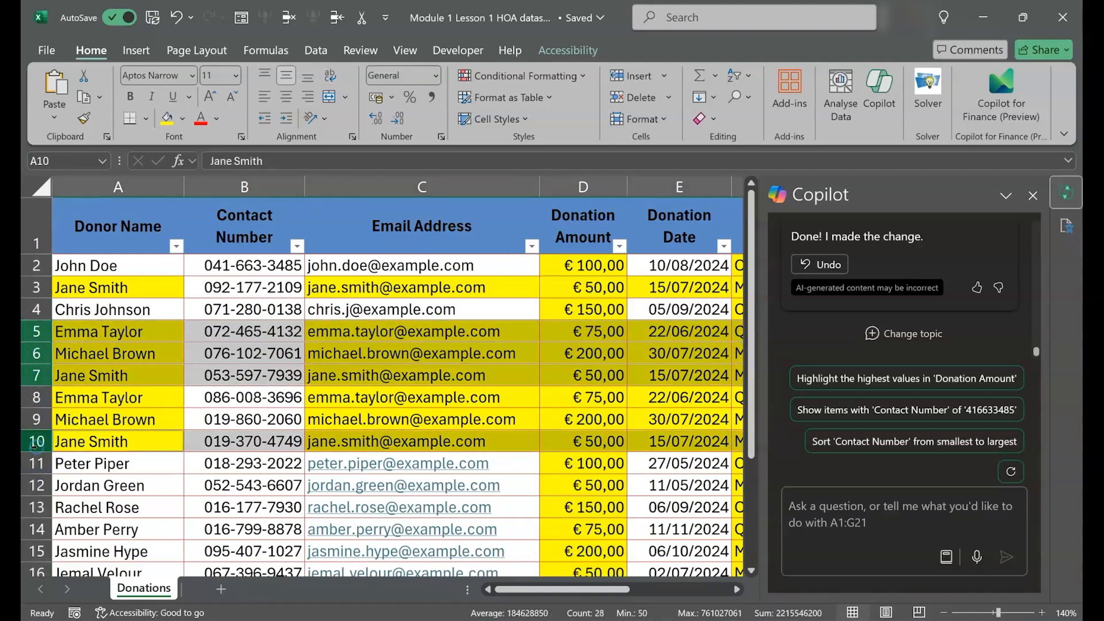
right_click(35, 446)
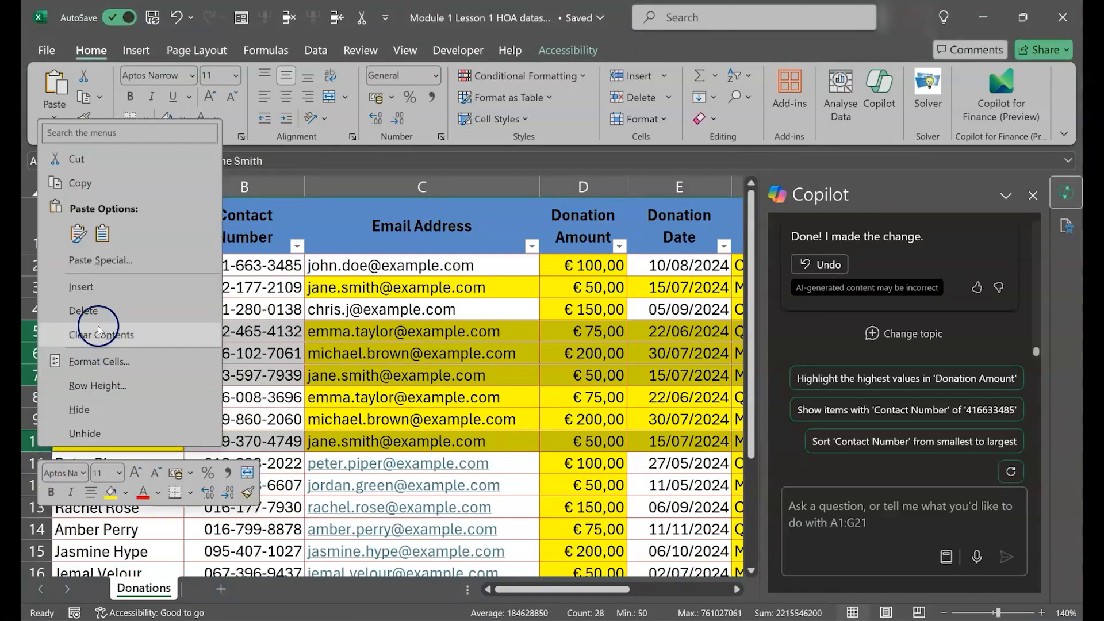
left_click(84, 311)
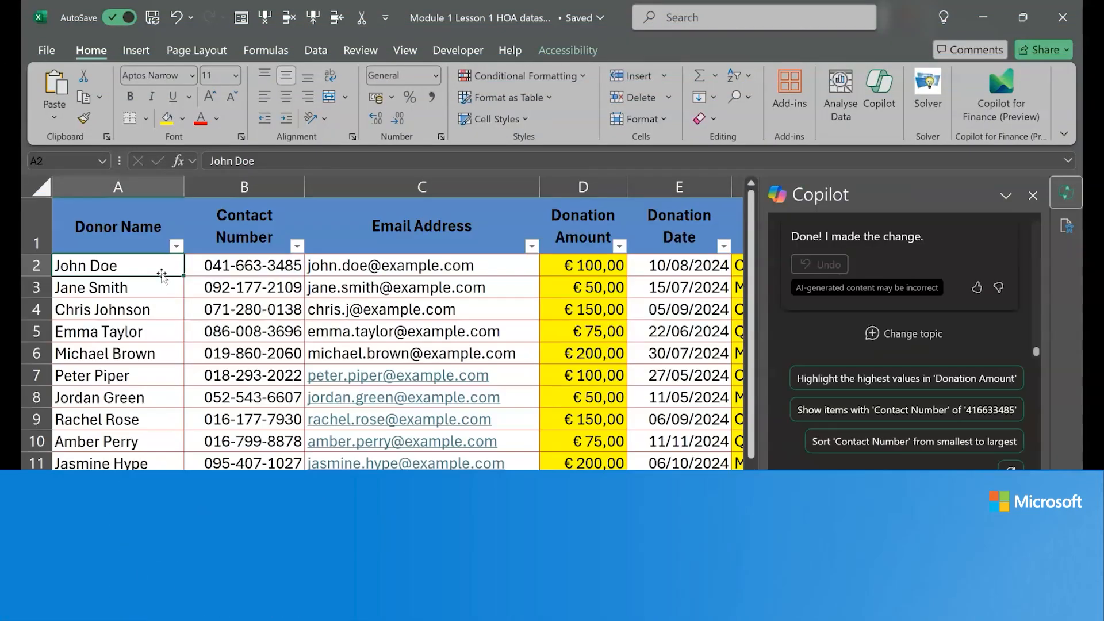
Have Copilot "sort the data by donation amount from highest to lowest" and apply the suggested sort
type("sort the data by don")
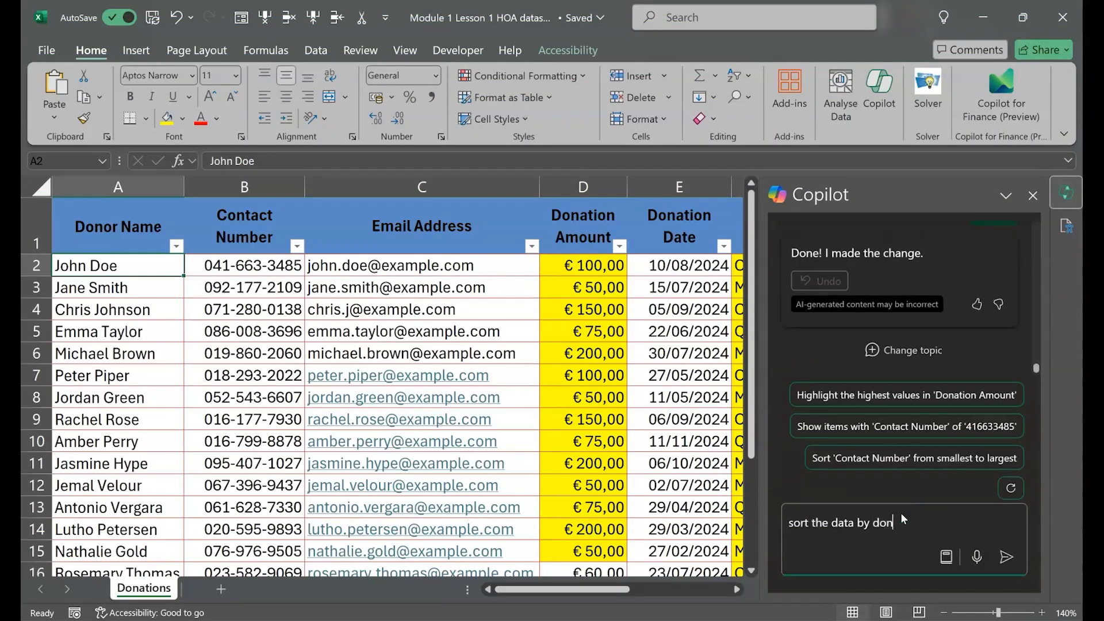
type("ation amount from highest to lowest")
key("Return")
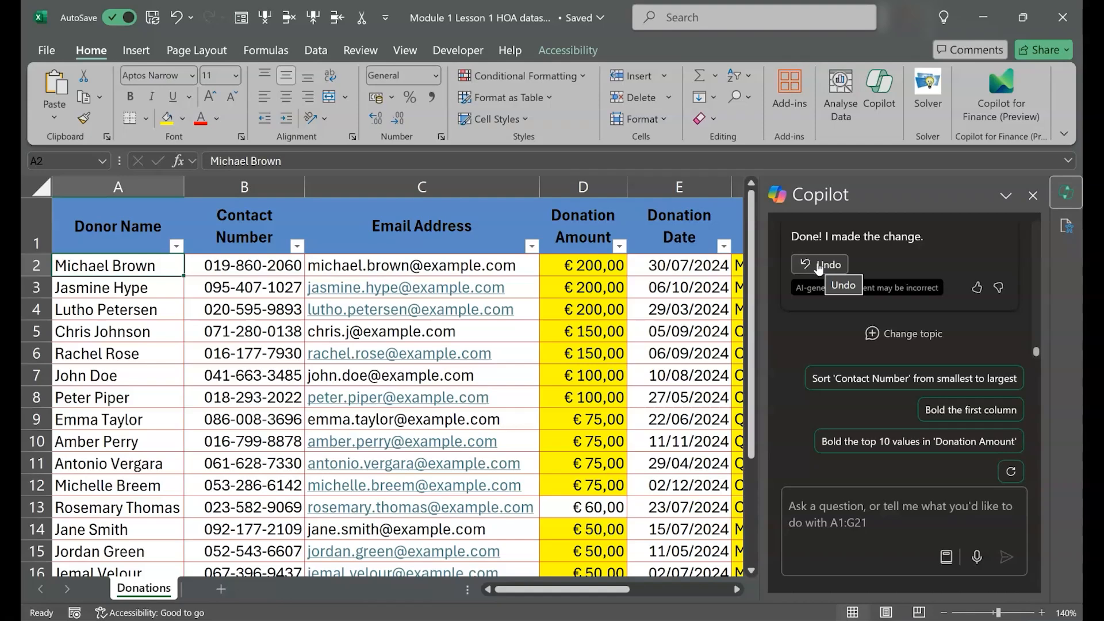
Have Copilot "sort the data by donation date from newest to oldest" and apply the suggested sort
left_click(830, 393)
type("sort the d")
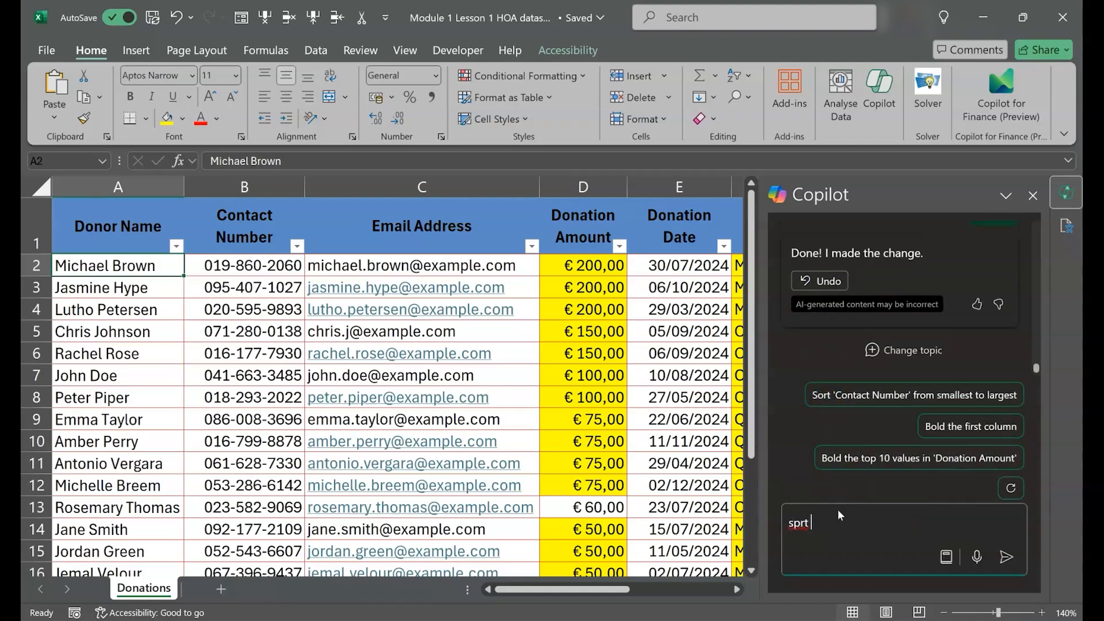
type("ata by donation date from newest to oldest")
key("Return")
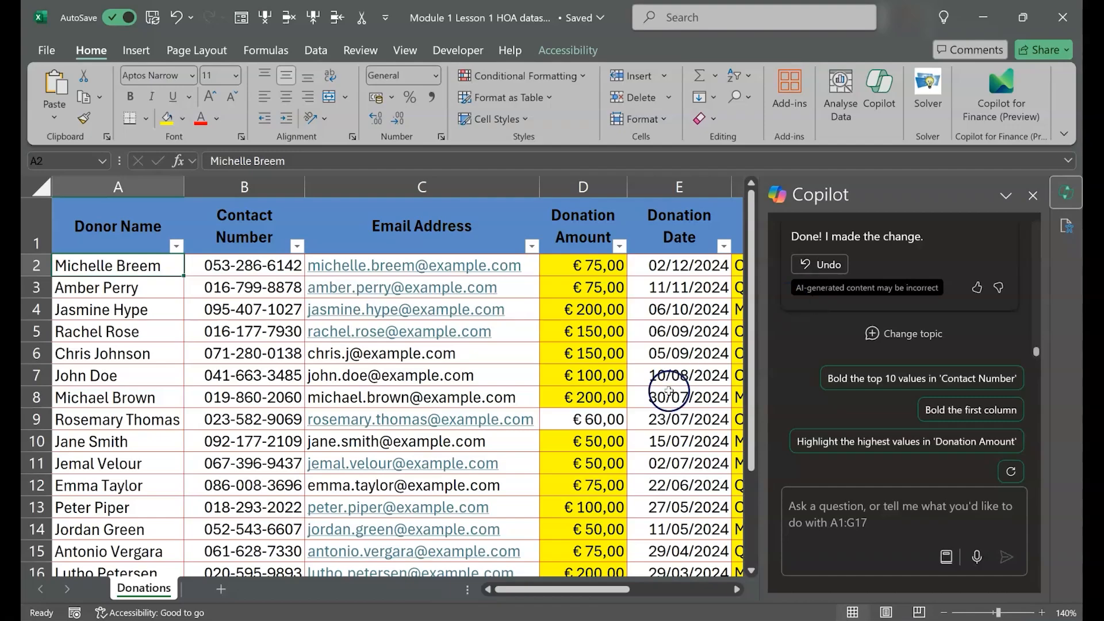
Have Copilot "sort the data by donation frequency" and apply the suggested sort
scroll(665, 382, "right", 2)
left_click(865, 525)
type("sort the data by donation frequencyt")
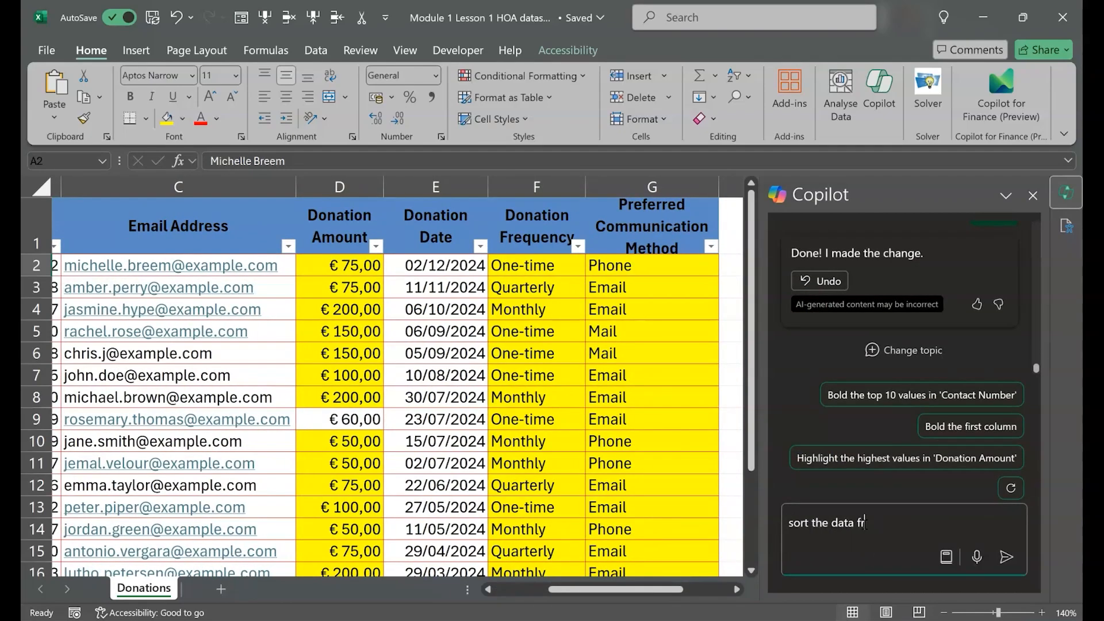
key("Return")
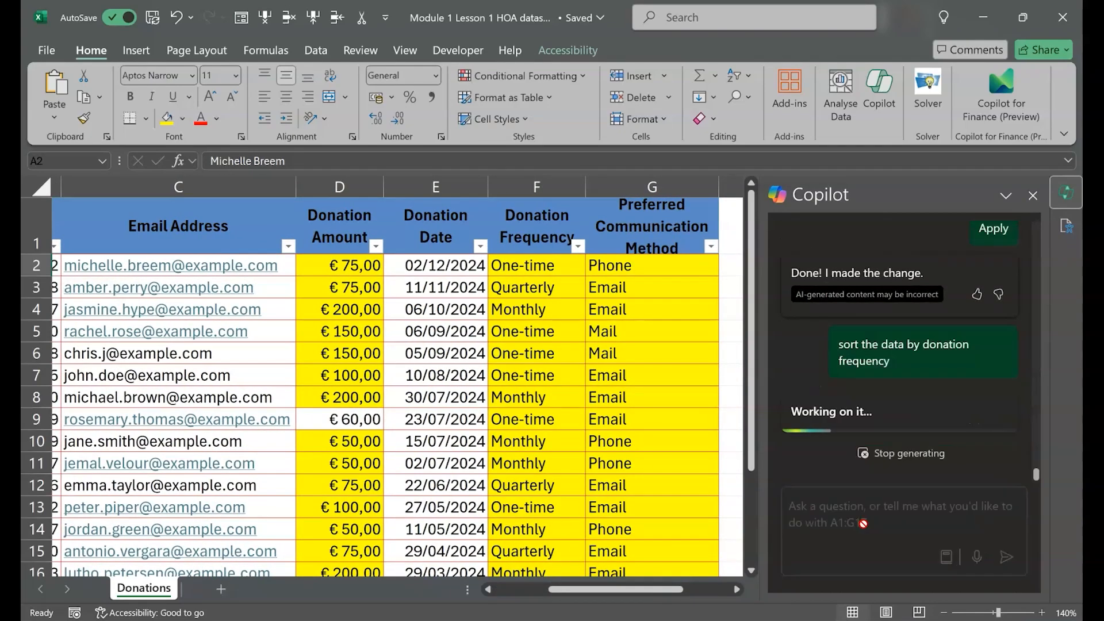
left_click(830, 271)
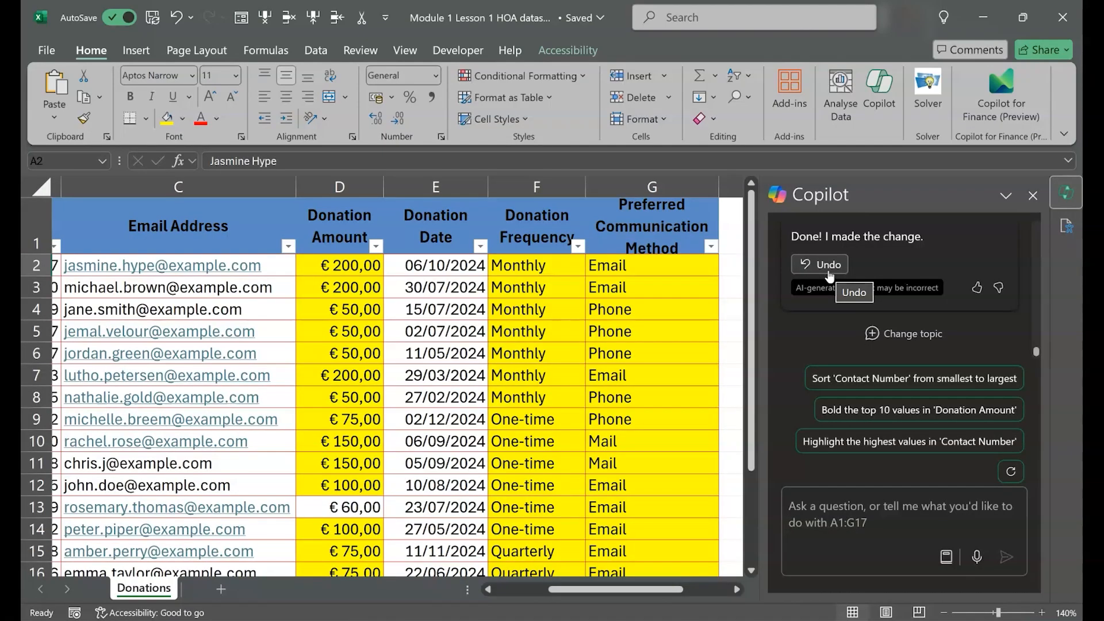
Have Copilot "calculate the total donation amount received" and insert its suggested SUM formula in D18
left_click(860, 506)
type("calculate the total d")
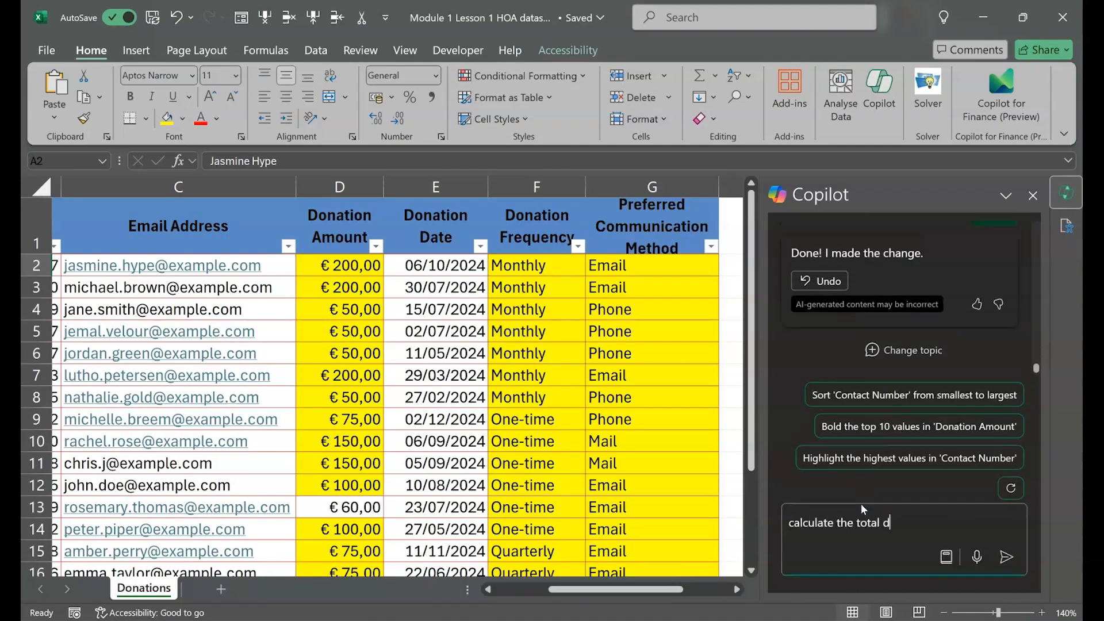
type("onation amount received")
key("Return")
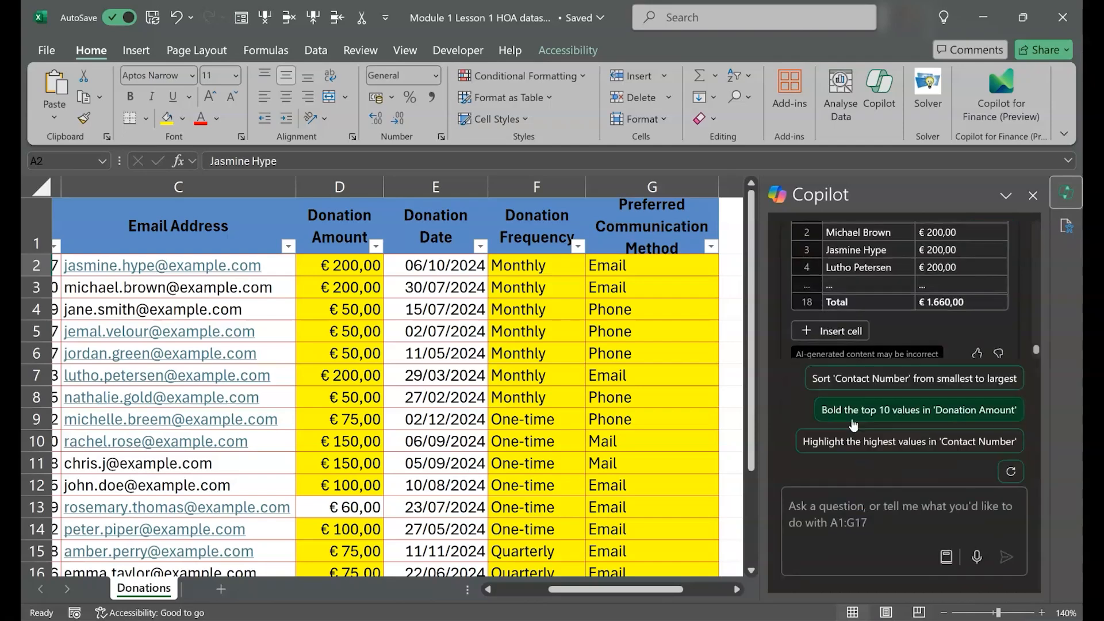
left_click(841, 265)
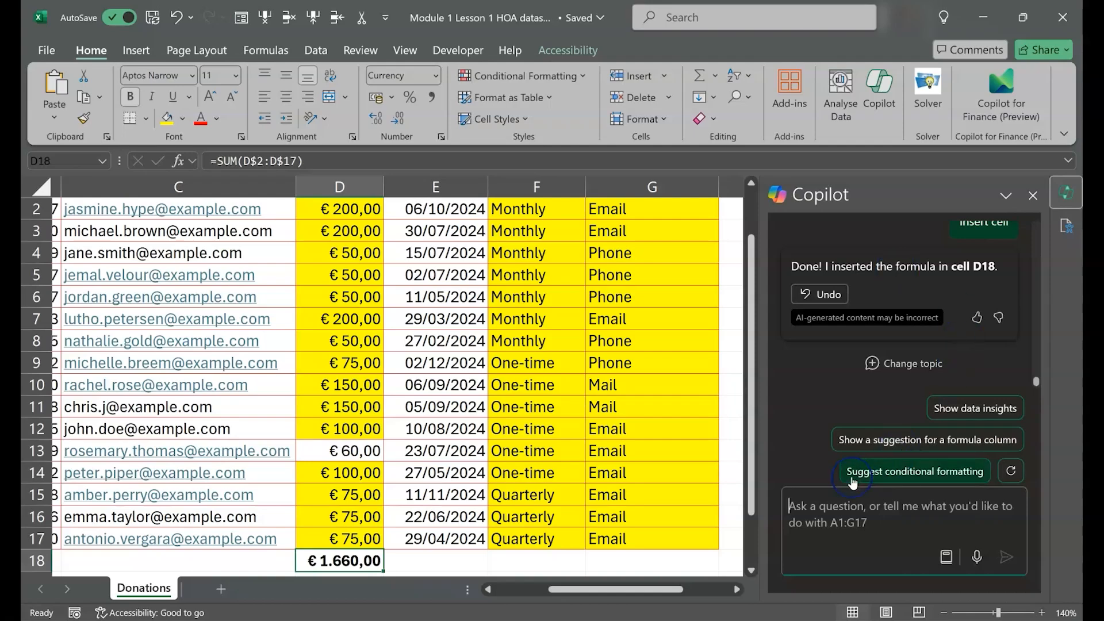
Have Copilot "calculate the average donation amount", insert its AVERAGE formula in D18 and check the summary rows below the table
type("calculate the average donation amount")
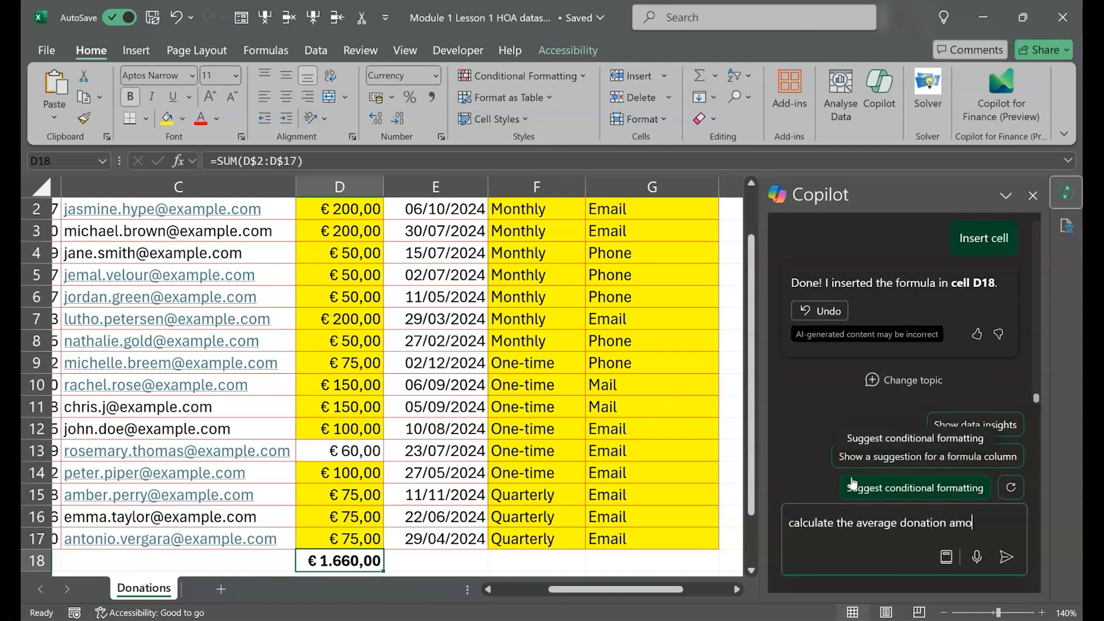
key("Return")
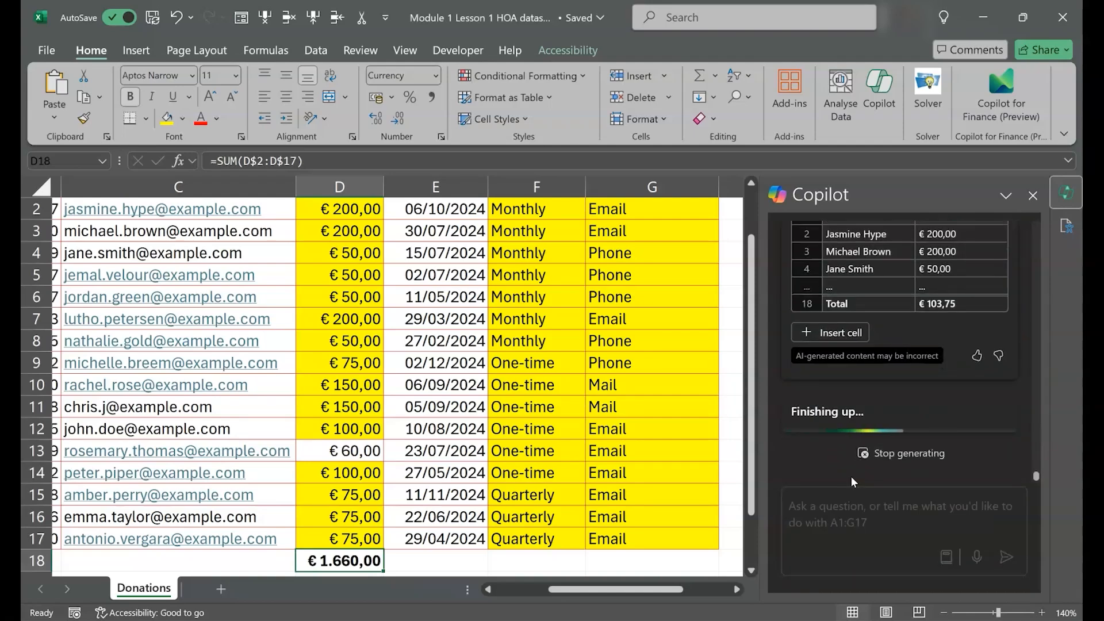
left_click(854, 359)
left_click(855, 359)
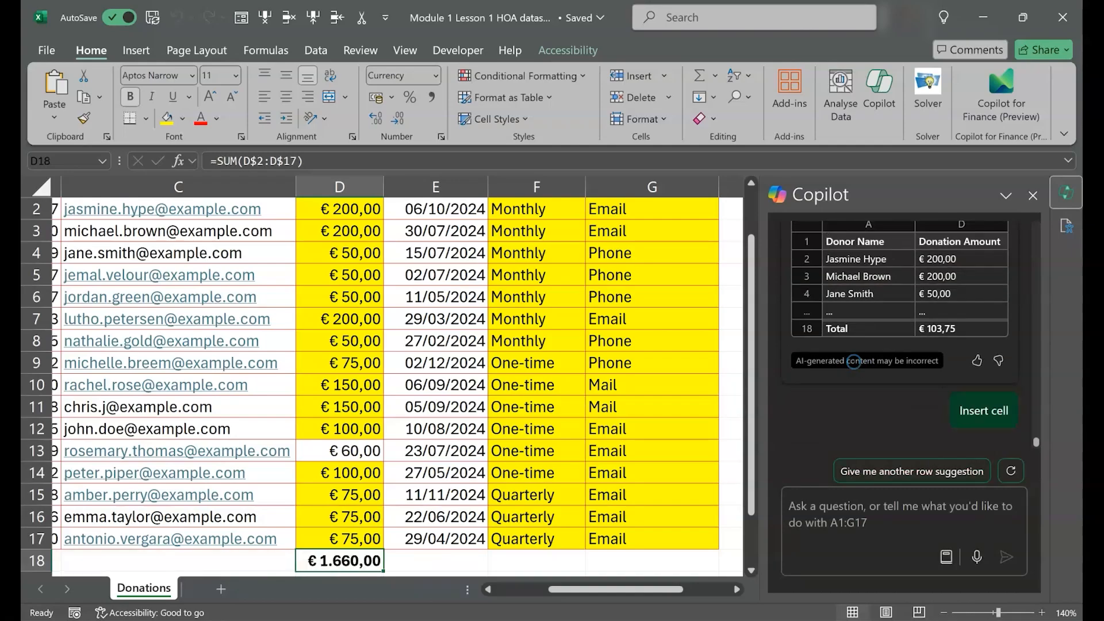
scroll(578, 381, "down", 6)
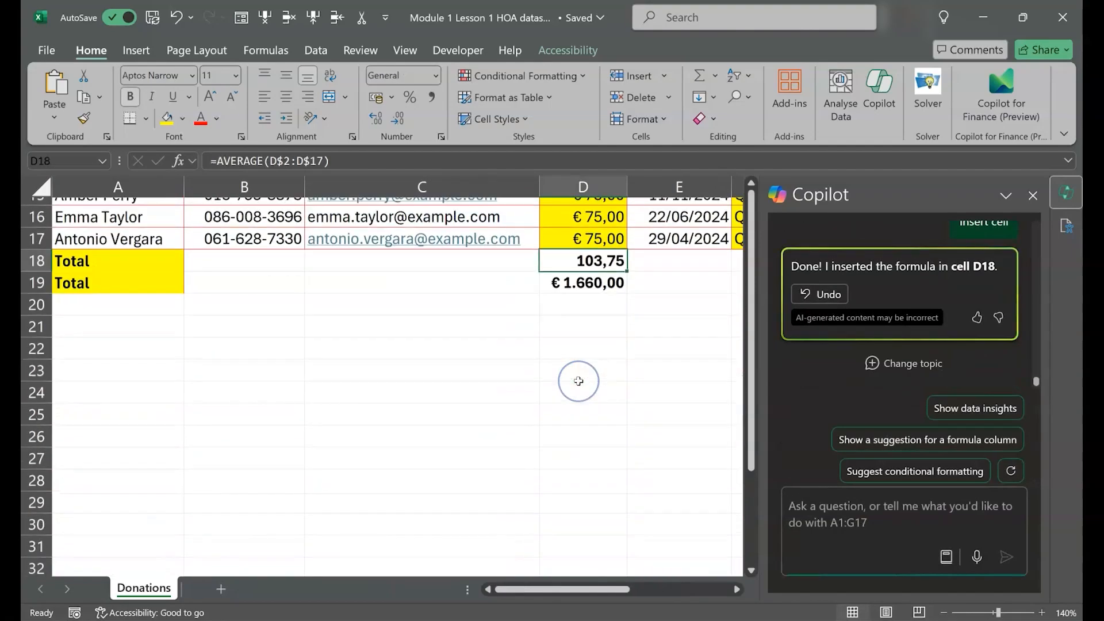
scroll(579, 381, "up", 2)
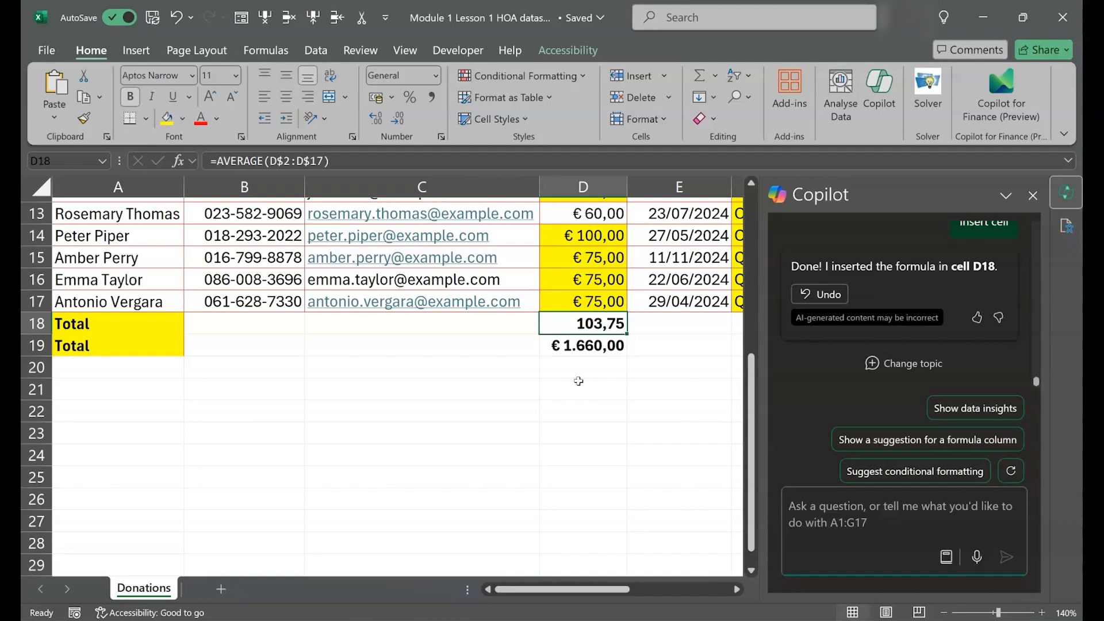
Ask Copilot to "count the number of one-time donors and compare it to the total number of recurring donors" and insert its COUNTIF formula in F18
left_click(826, 492)
type("count the number of one-time donors and compare it to the total number of recurring donors")
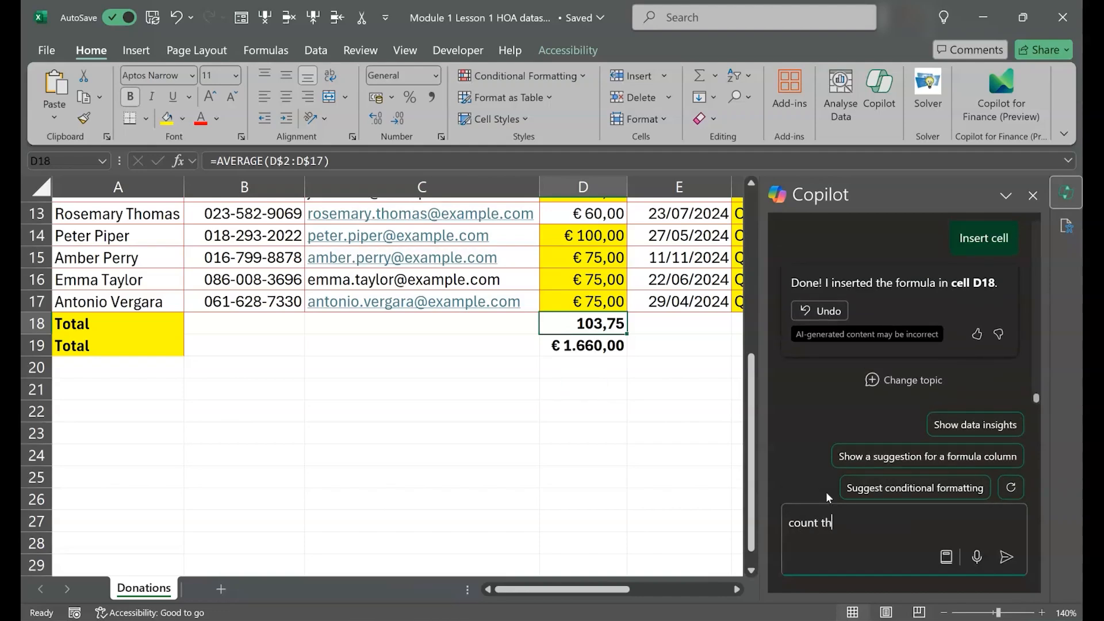
key("Return")
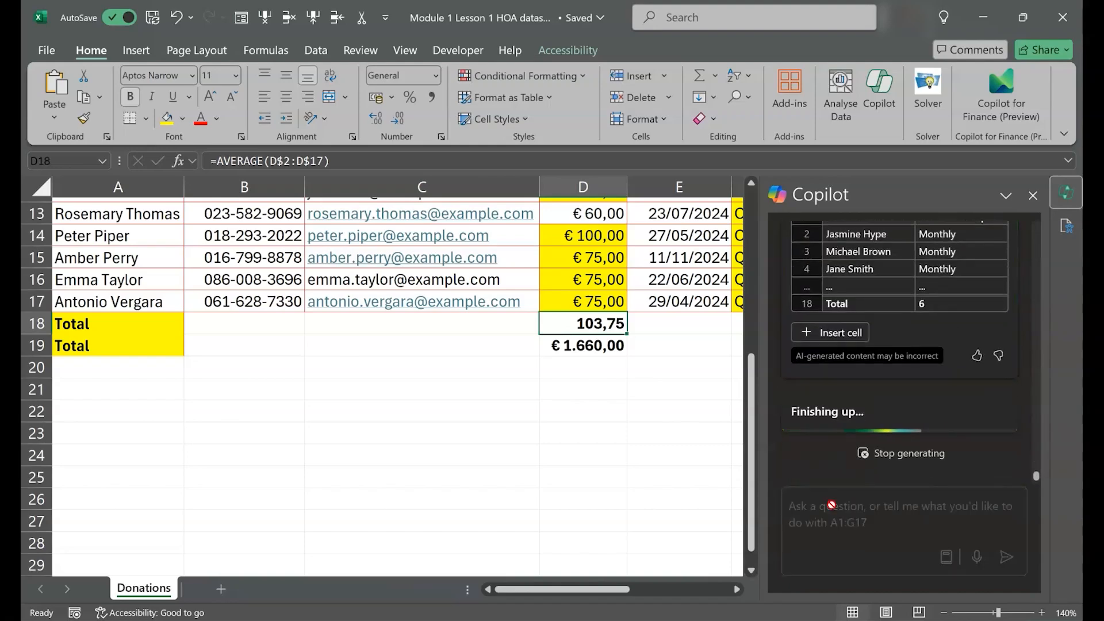
scroll(788, 404, "up", 2)
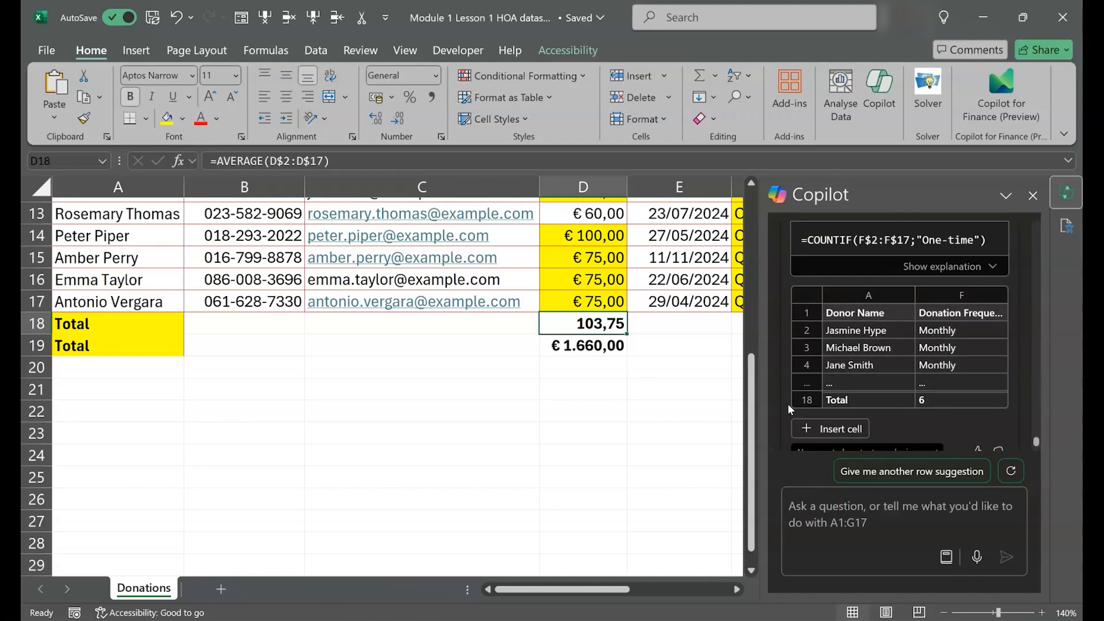
left_click(834, 428)
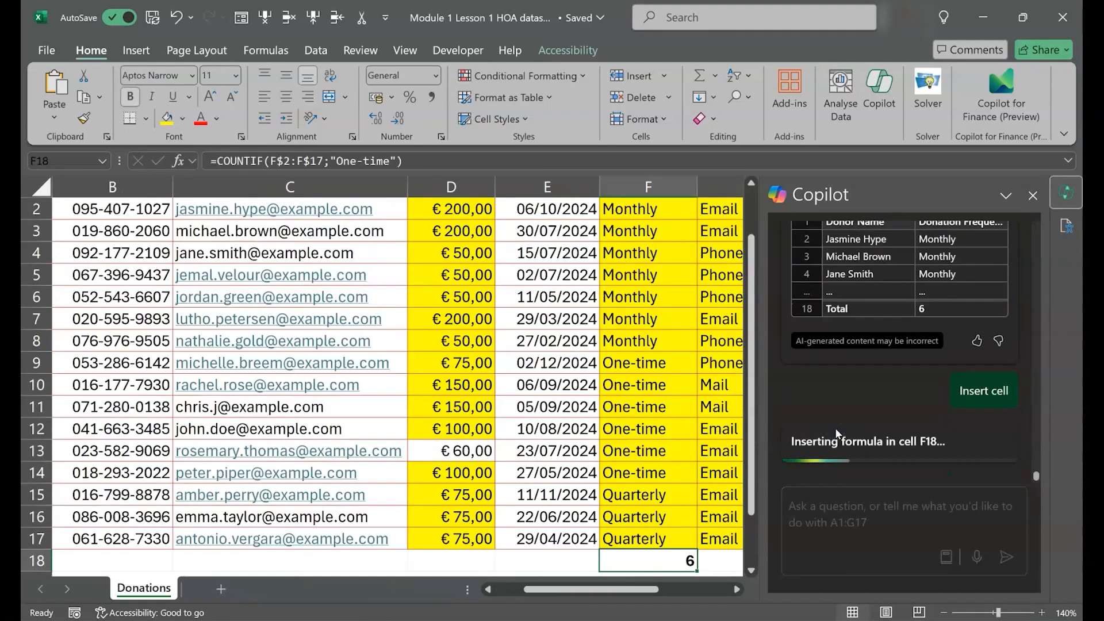
scroll(710, 420, "down", 1)
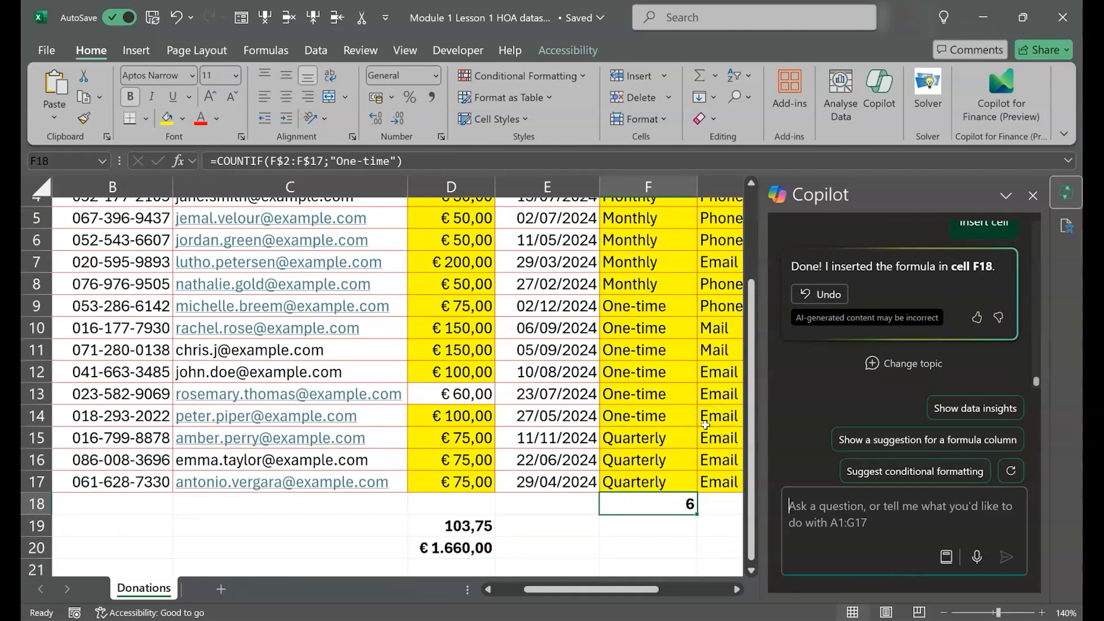